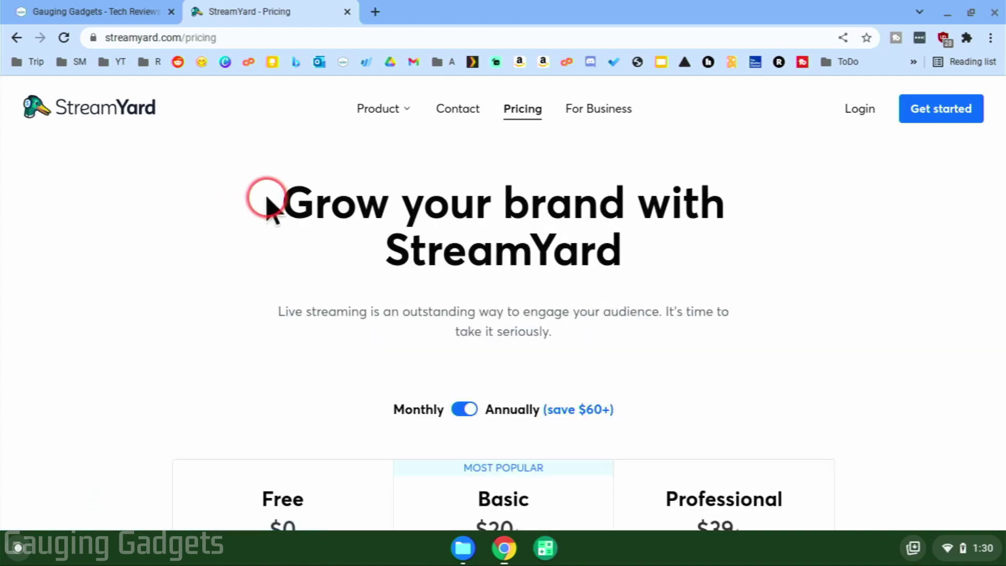
# - Compare the Free, Basic $20/mo and Professional $39/mo plans, then return to streamyard.com
pyautogui.scroll(-3, 269, 199)
pyautogui.scroll(2, 268, 200)
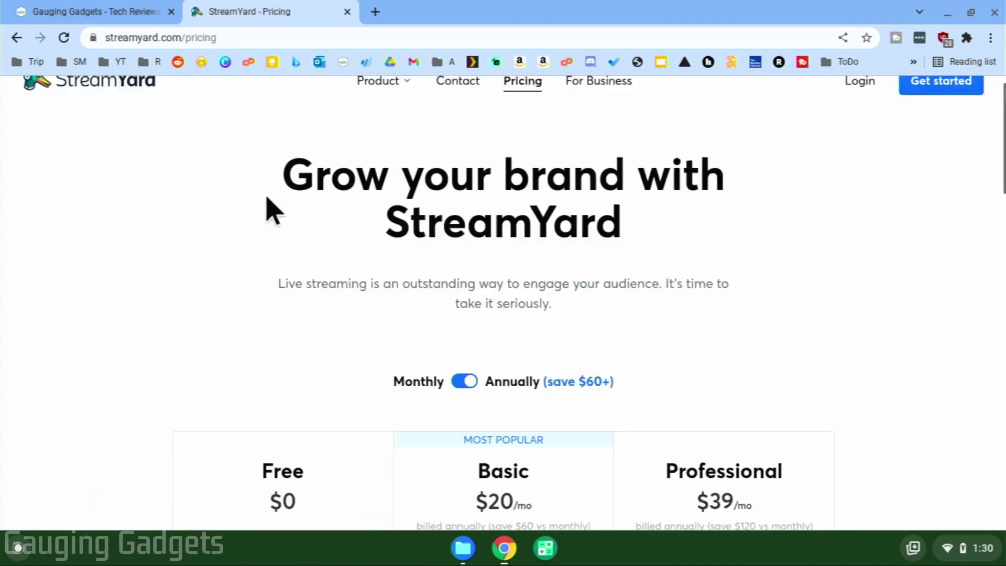
pyautogui.scroll(-4, 268, 199)
pyautogui.scroll(-3, 273, 209)
pyautogui.press('XF86AudioRaiseVolume')
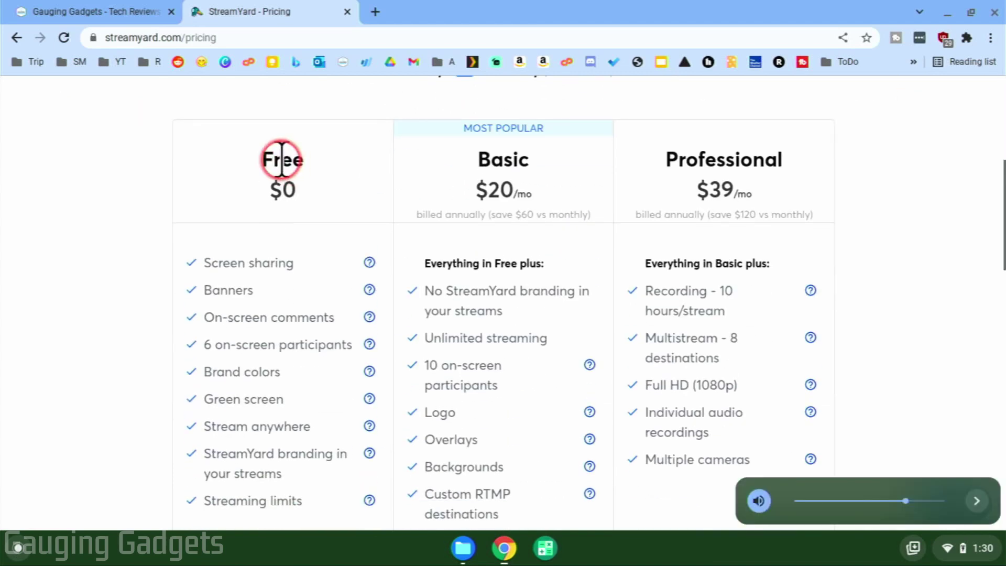
pyautogui.click(151, 267)
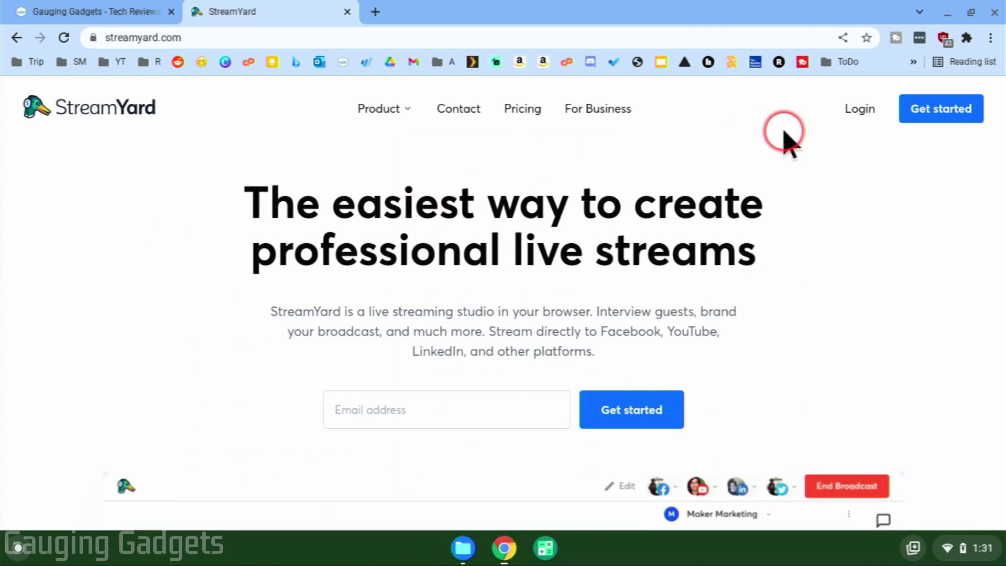
# - Sign up with the autofilled e-mail and login code, then choose Twitch as the destination
pyautogui.click(933, 121)
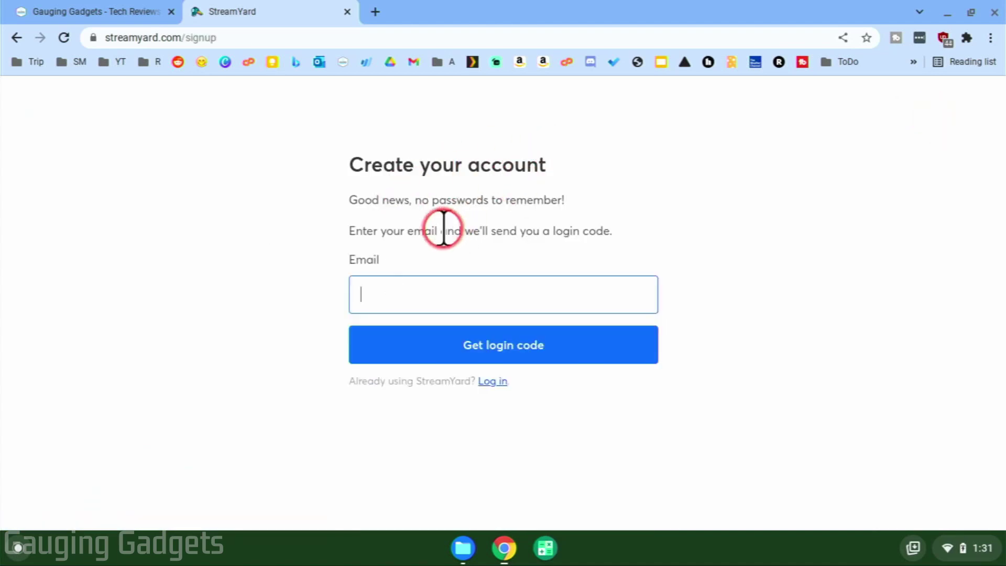
pyautogui.click(397, 289)
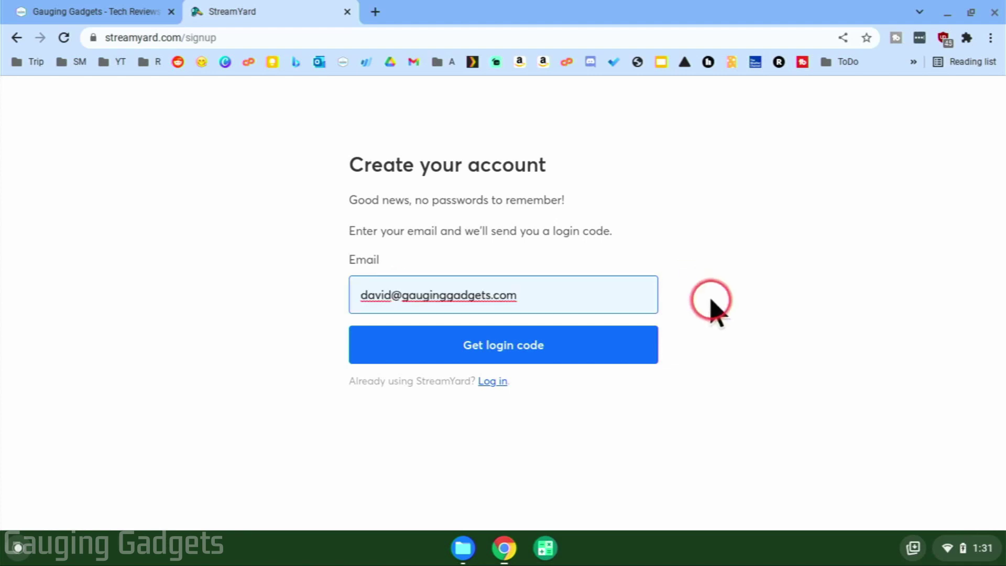
pyautogui.click(545, 352)
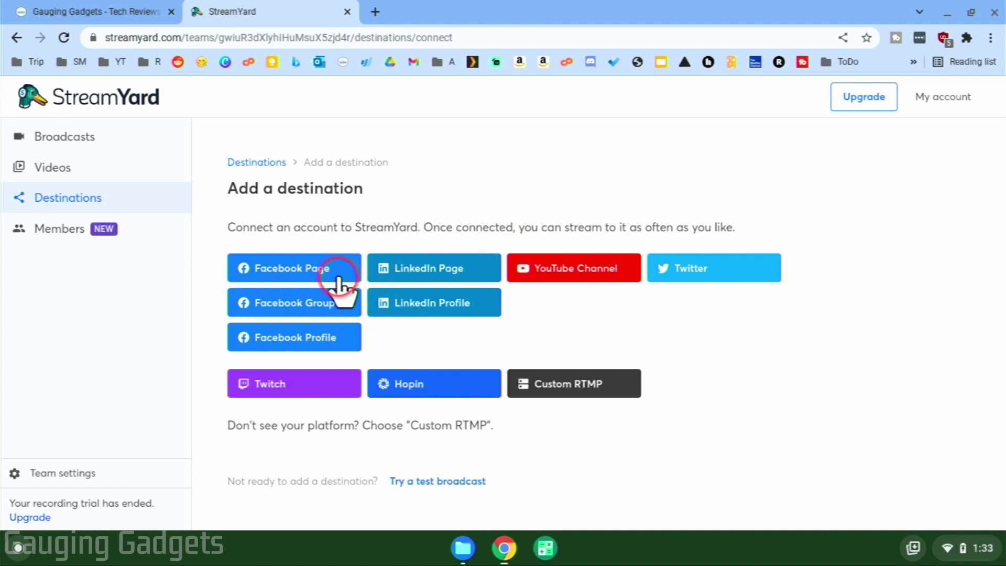
pyautogui.click(291, 390)
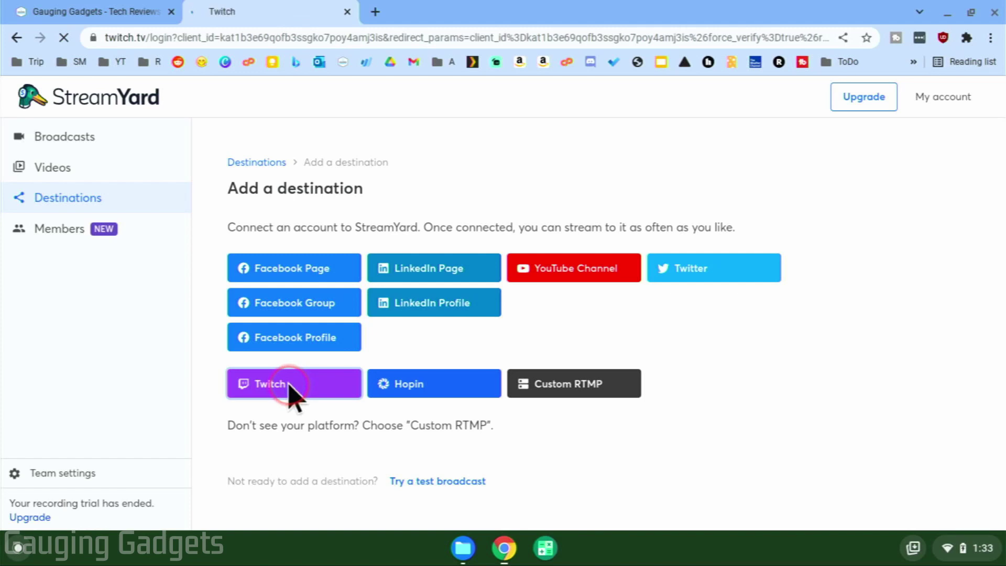
# - Log in to Twitch and authorize StreamYard to access the channel
pyautogui.click(479, 222)
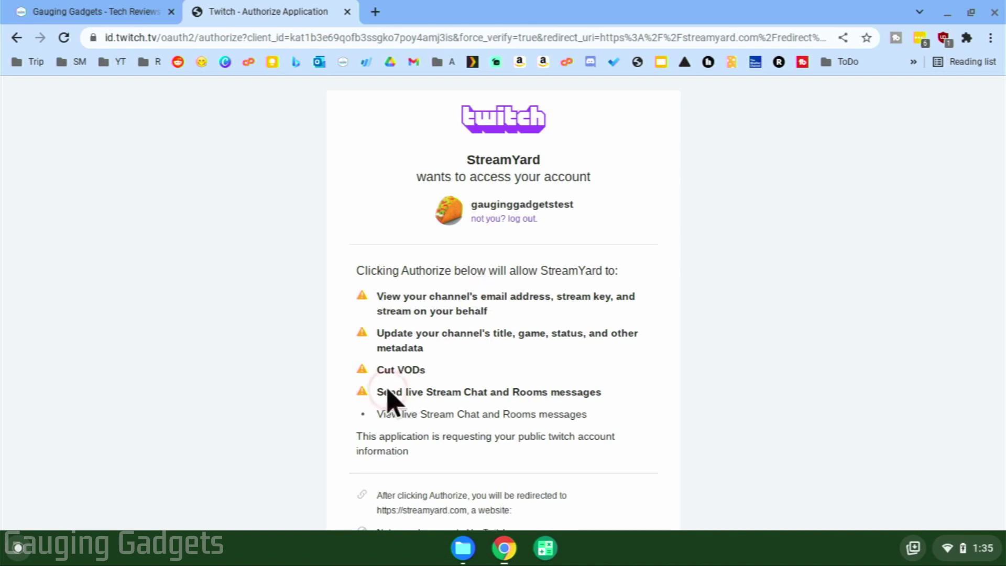
pyautogui.scroll(-5, 540, 300)
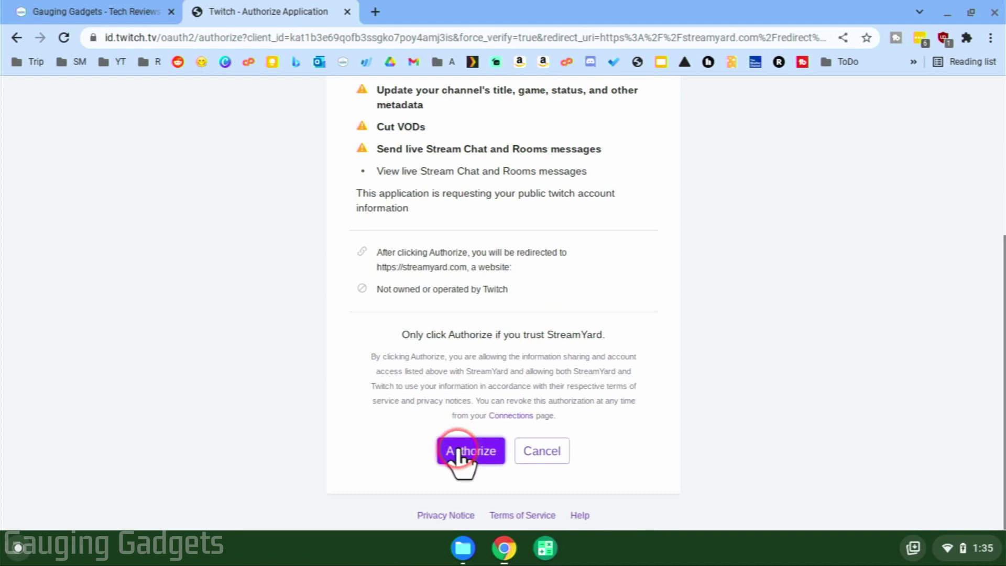
pyautogui.click(458, 452)
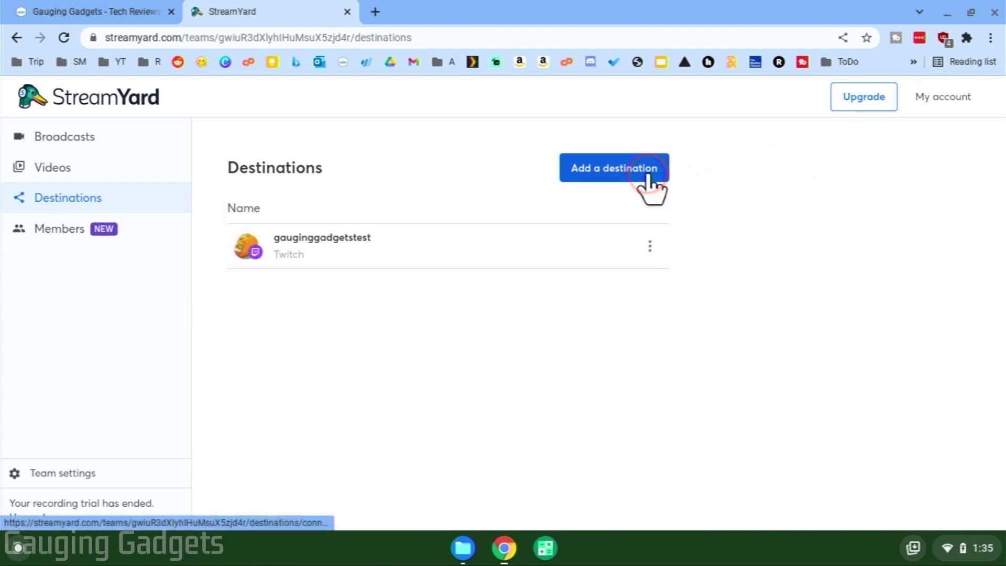
# - Start a new broadcast from the Broadcasts page
pyautogui.click(597, 169)
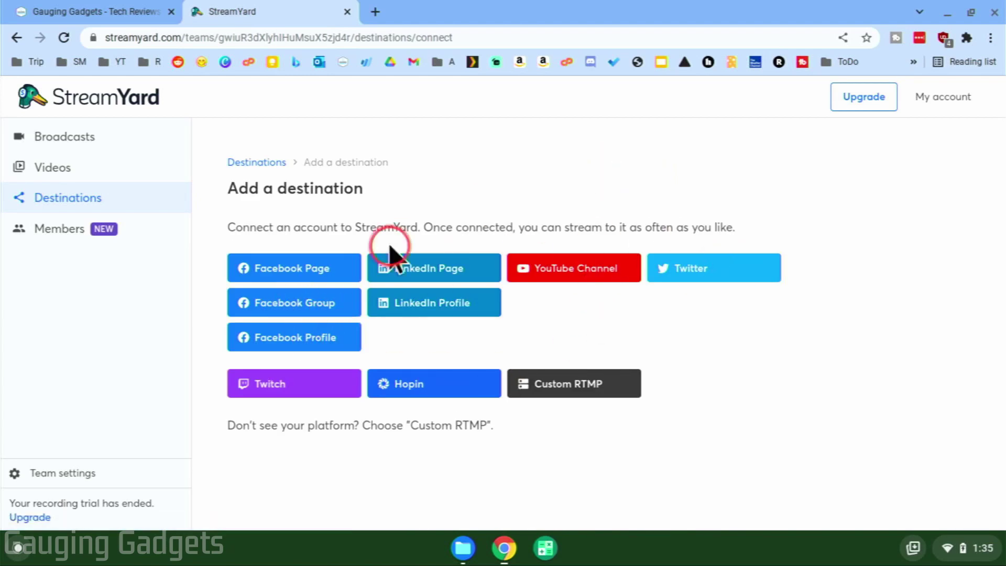
pyautogui.click(100, 202)
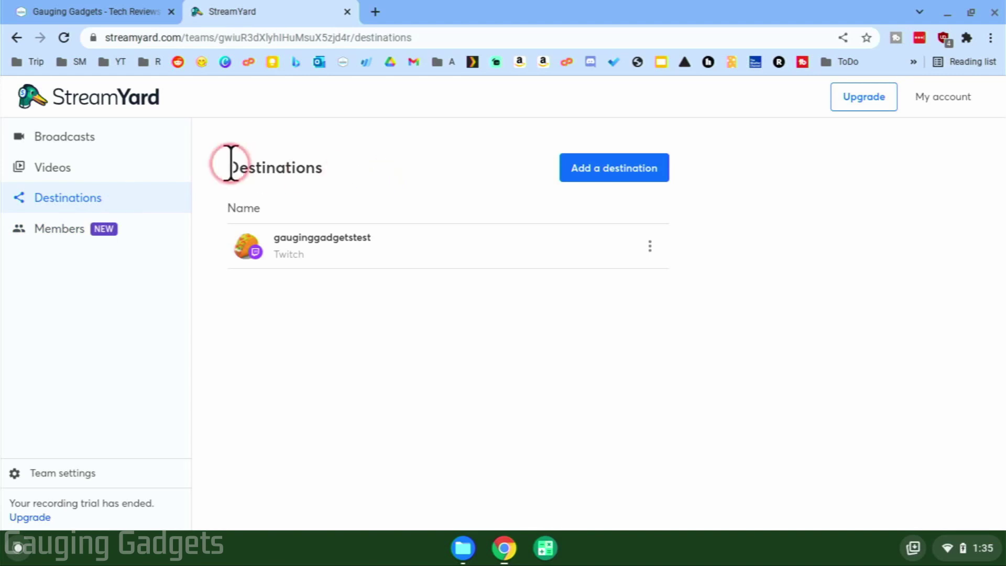
pyautogui.click(75, 138)
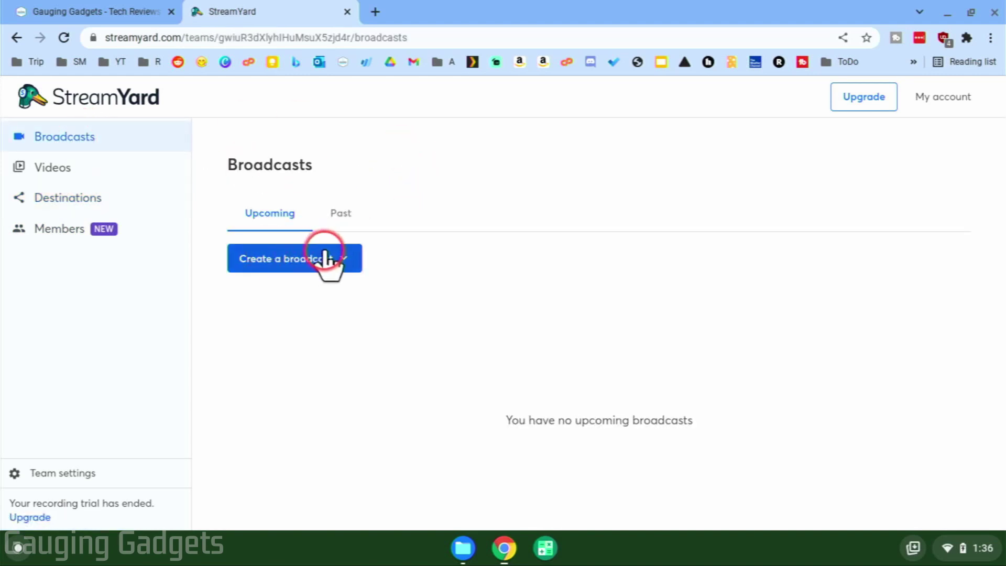
pyautogui.click(325, 258)
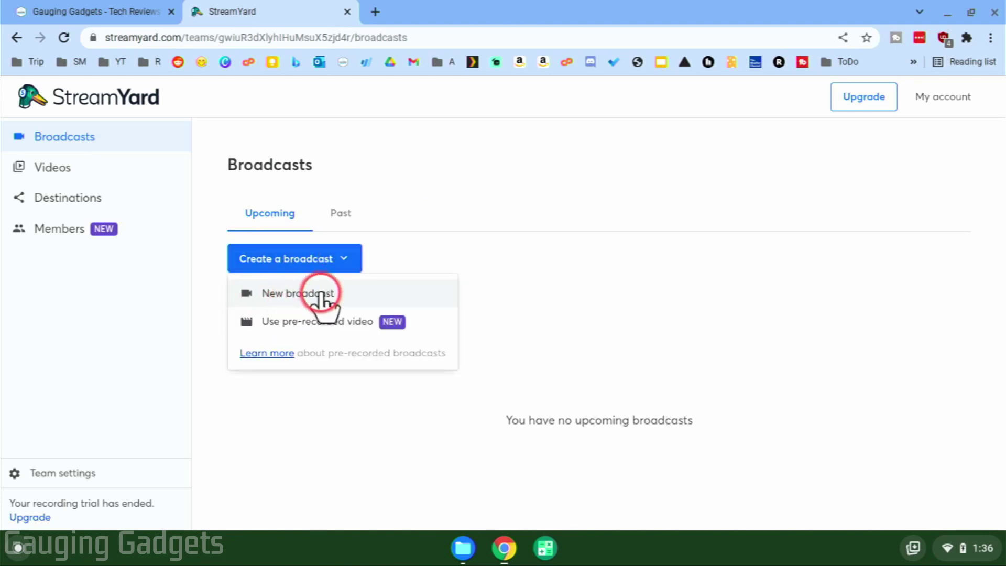
pyautogui.click(296, 294)
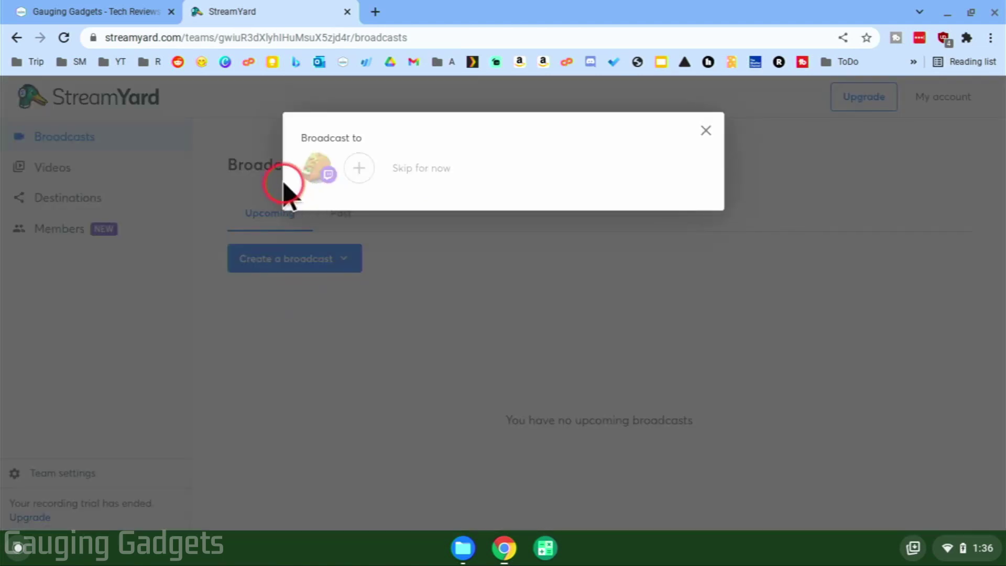
# - Target Twitch, title it 'Live streaming from my Chromebook', keep Talk Shows & Podcasts, and create it
pyautogui.click(316, 169)
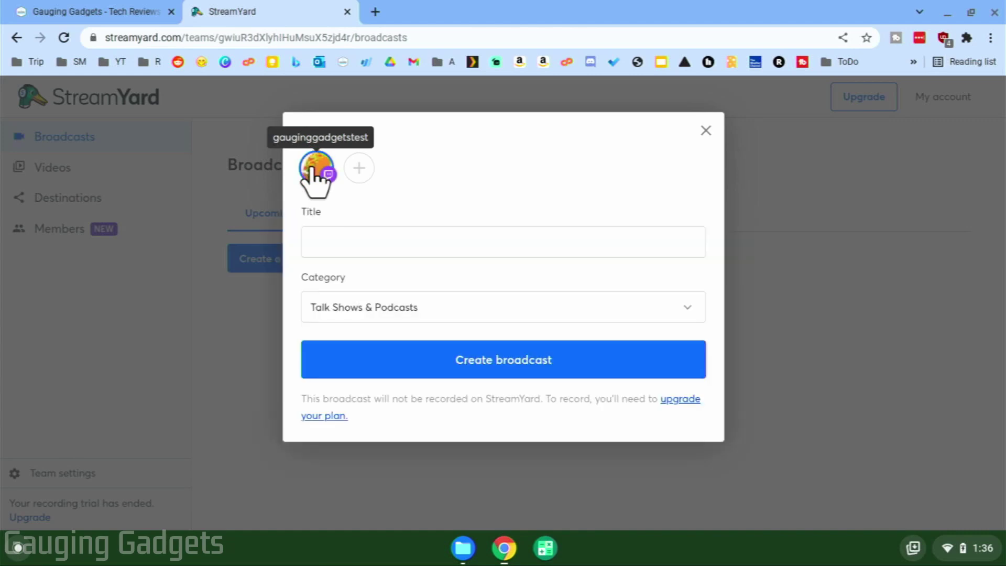
pyautogui.click(334, 241)
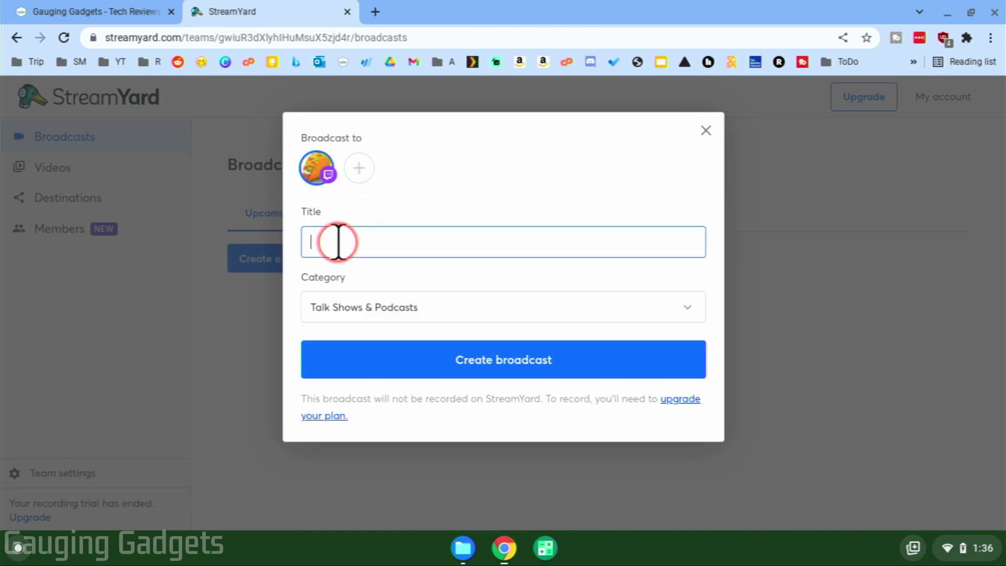
pyautogui.write('Live streaming from my Chromebook')
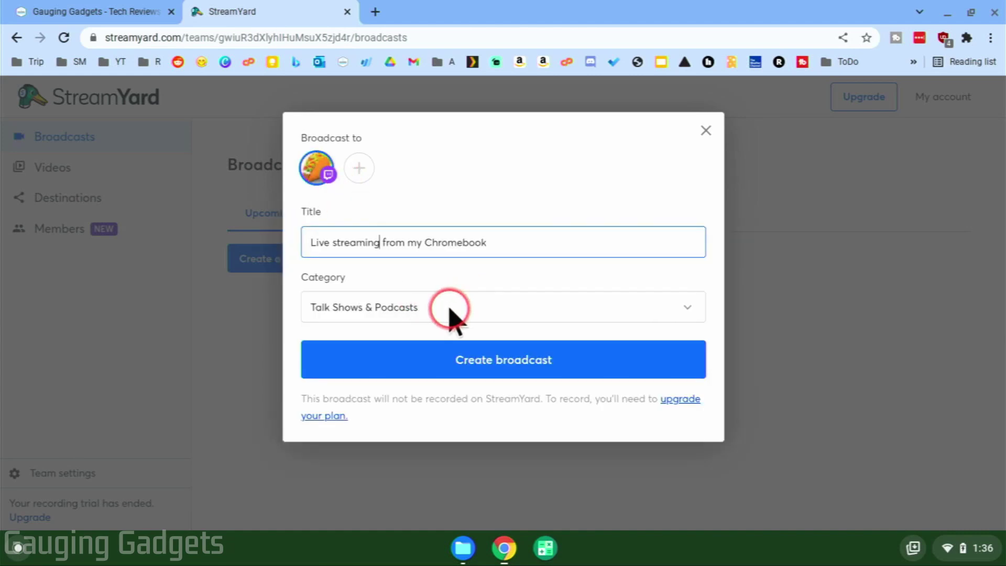
pyautogui.click(449, 311)
pyautogui.click(450, 310)
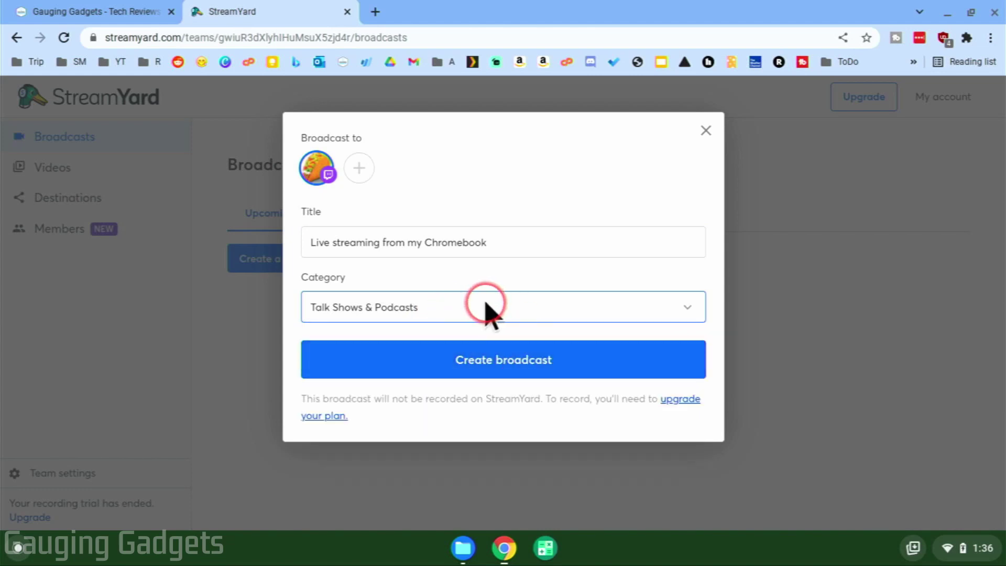
pyautogui.click(494, 362)
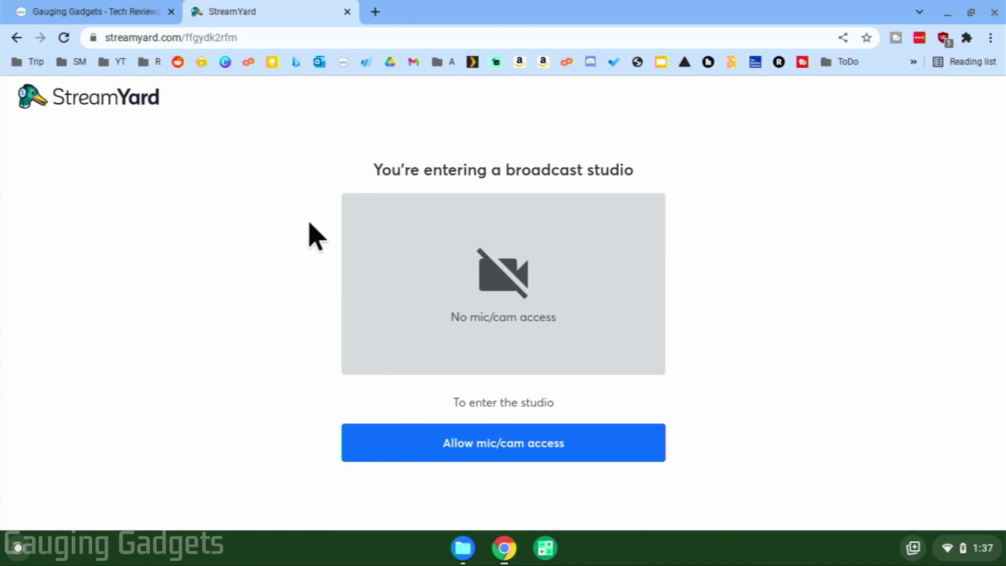
# - Allow mic and camera access, review the Cam/Mic audio settings, and enter the studio
pyautogui.click(478, 447)
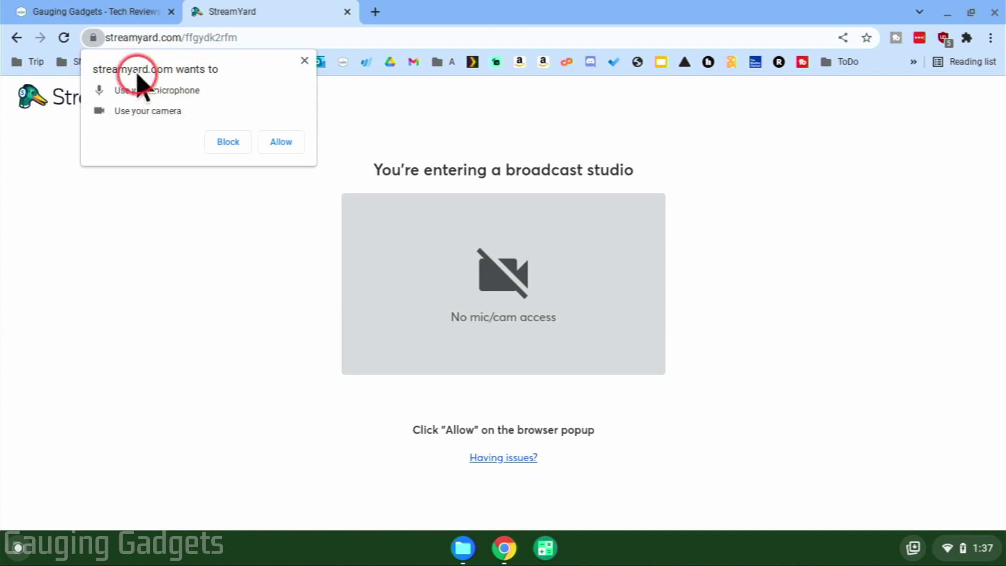
pyautogui.click(281, 142)
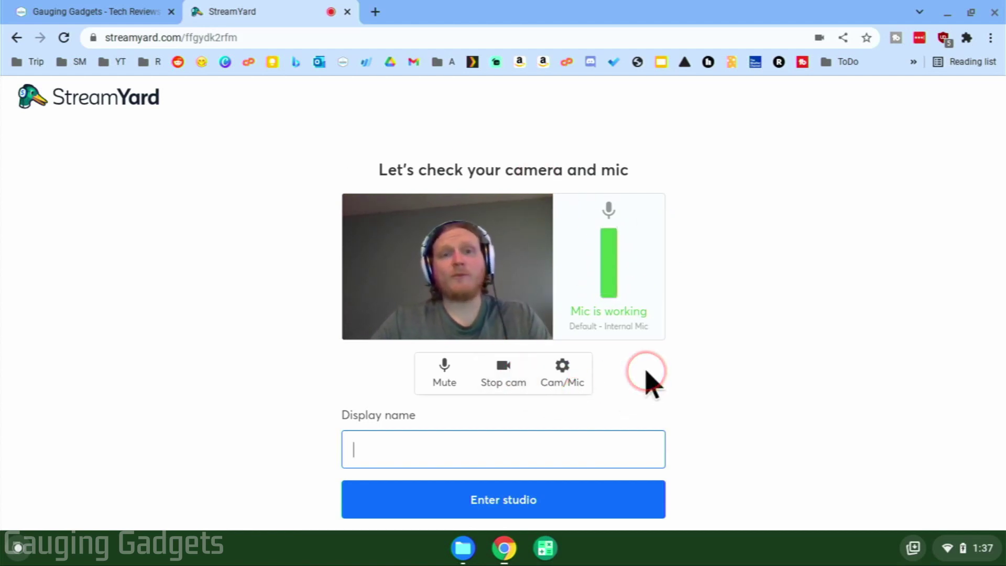
pyautogui.click(575, 373)
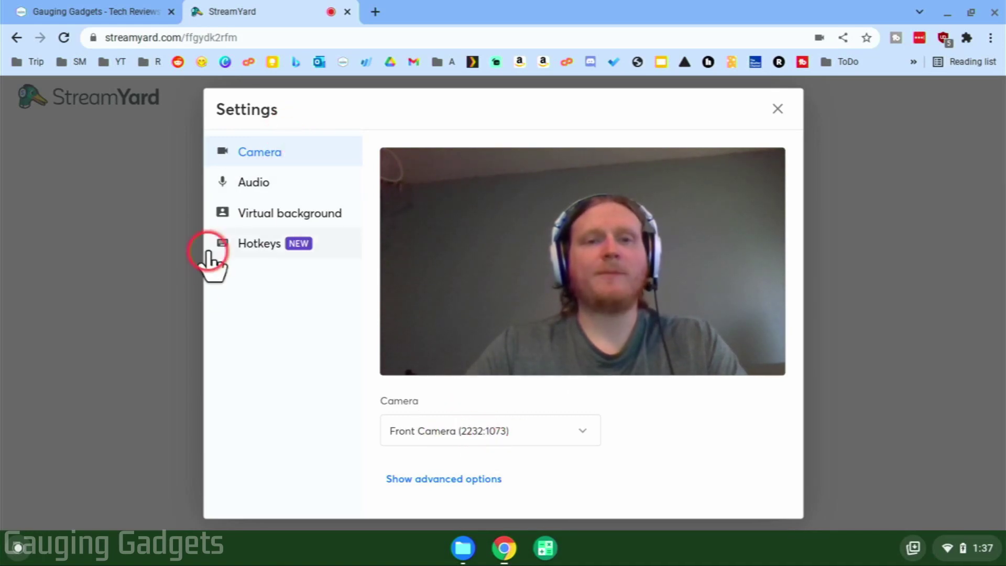
pyautogui.click(254, 184)
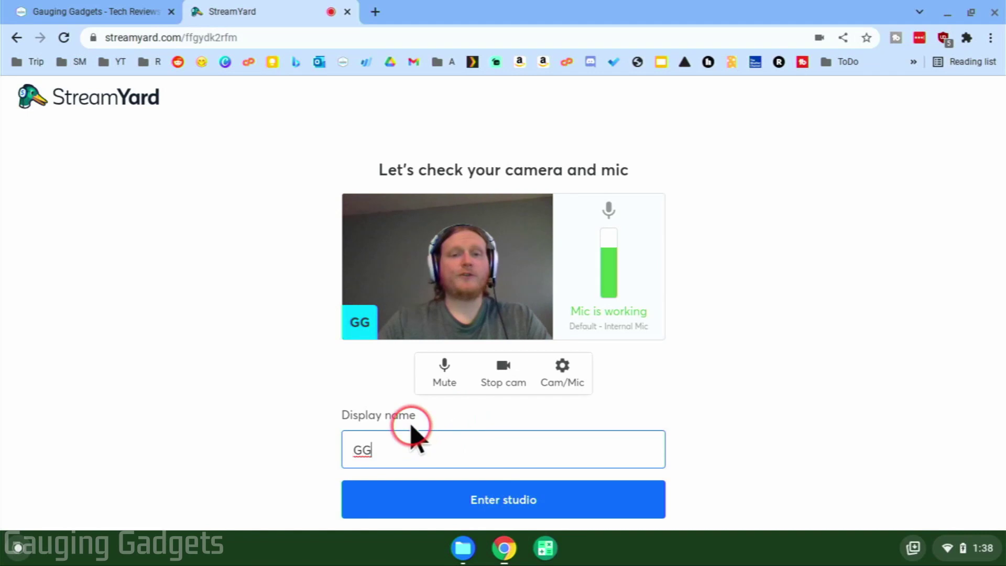
pyautogui.click(506, 503)
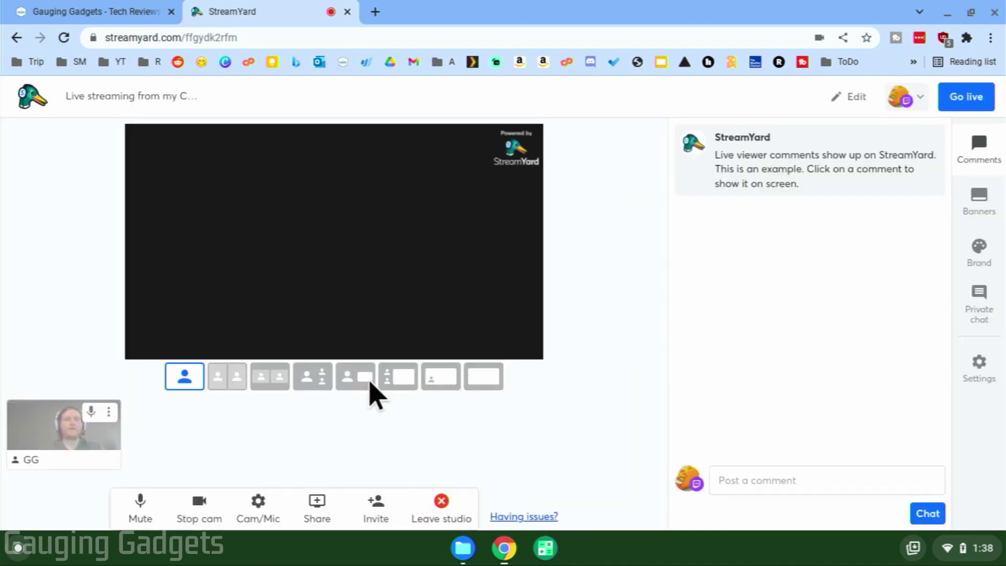
# - Bring up the Share menu from the studio's bottom toolbar
pyautogui.click(528, 228)
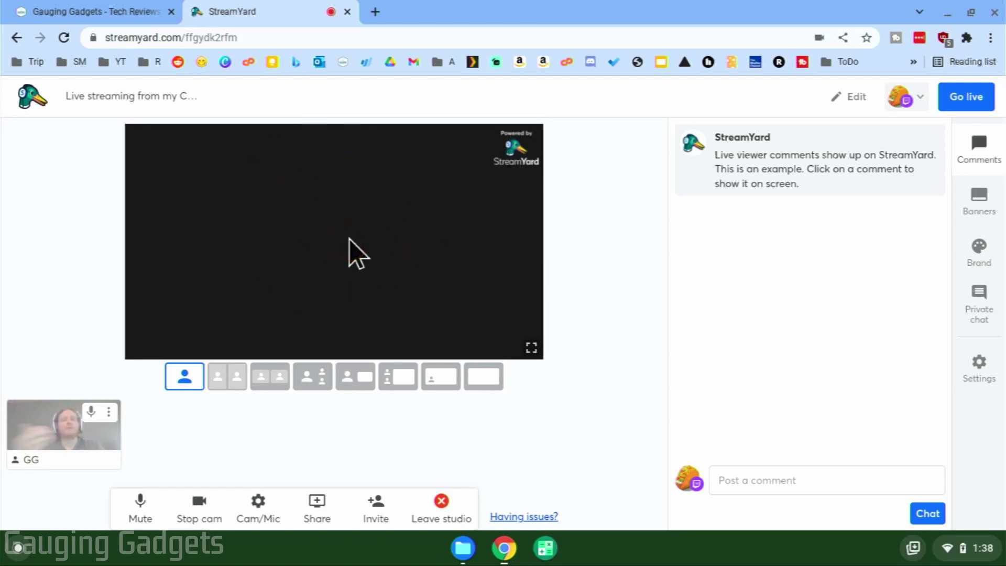
pyautogui.moveTo(63, 410)
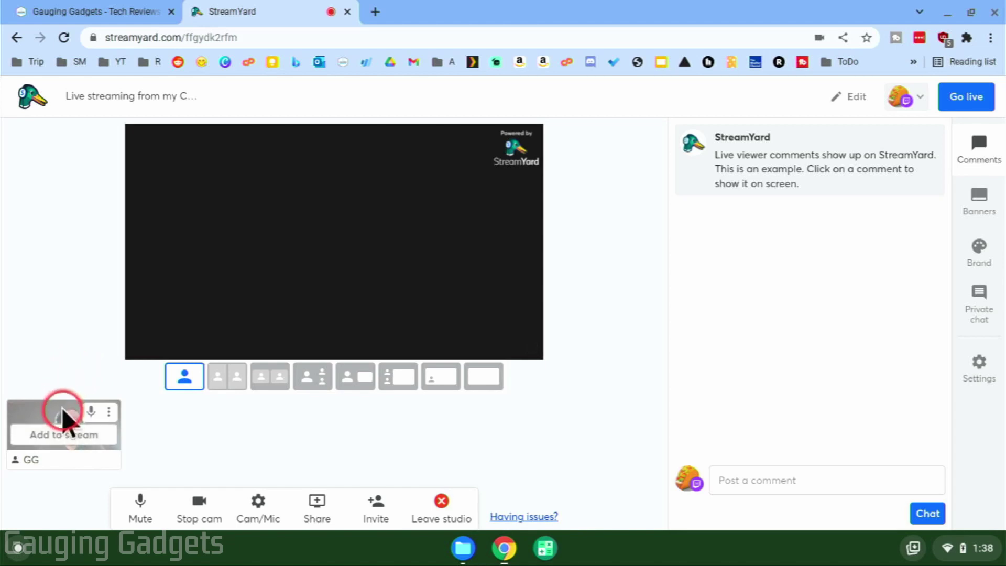
pyautogui.click(347, 449)
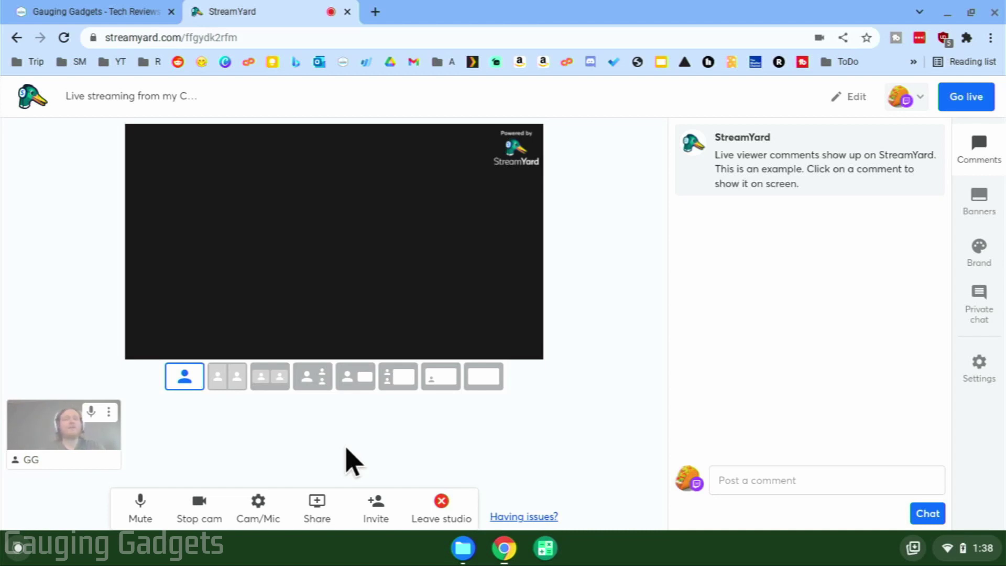
pyautogui.click(303, 461)
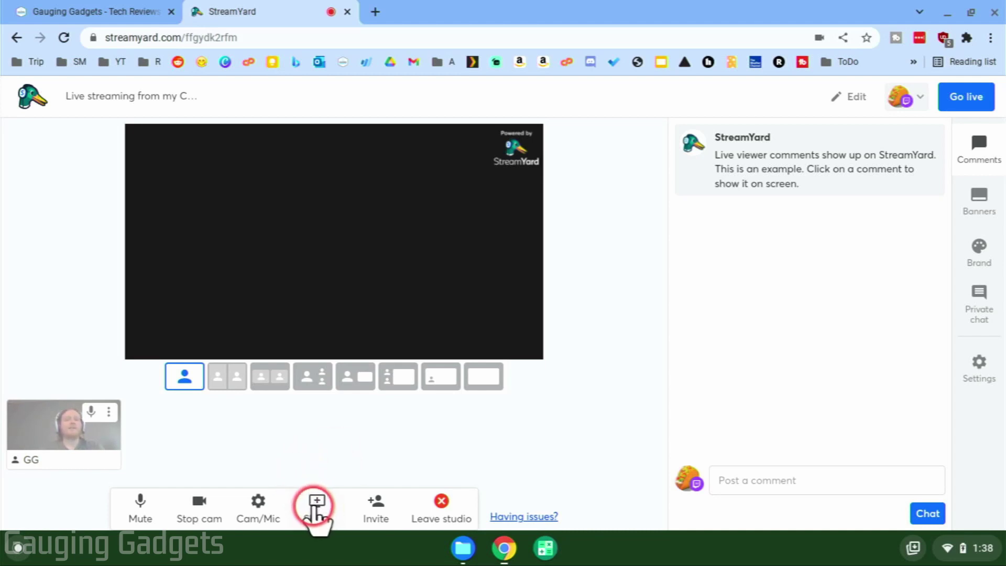
# - Begin a screen share past the tips, trying the entire screen without system audio
pyautogui.click(316, 516)
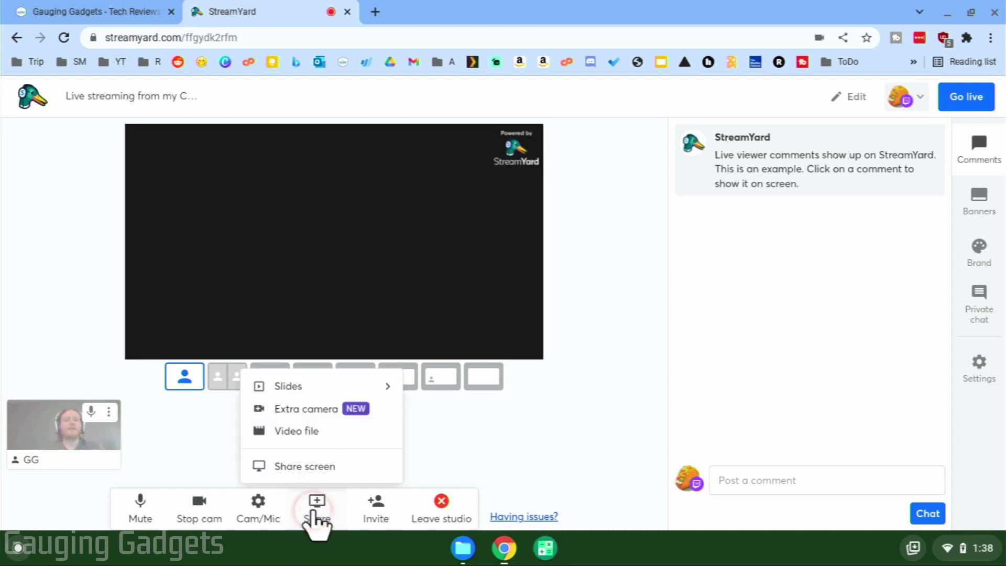
pyautogui.click(296, 466)
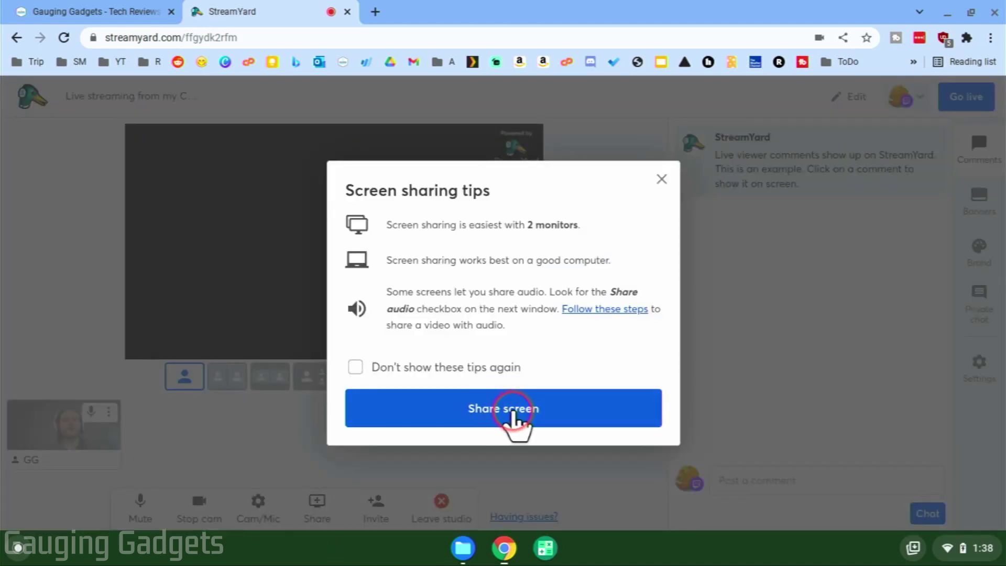
pyautogui.click(512, 413)
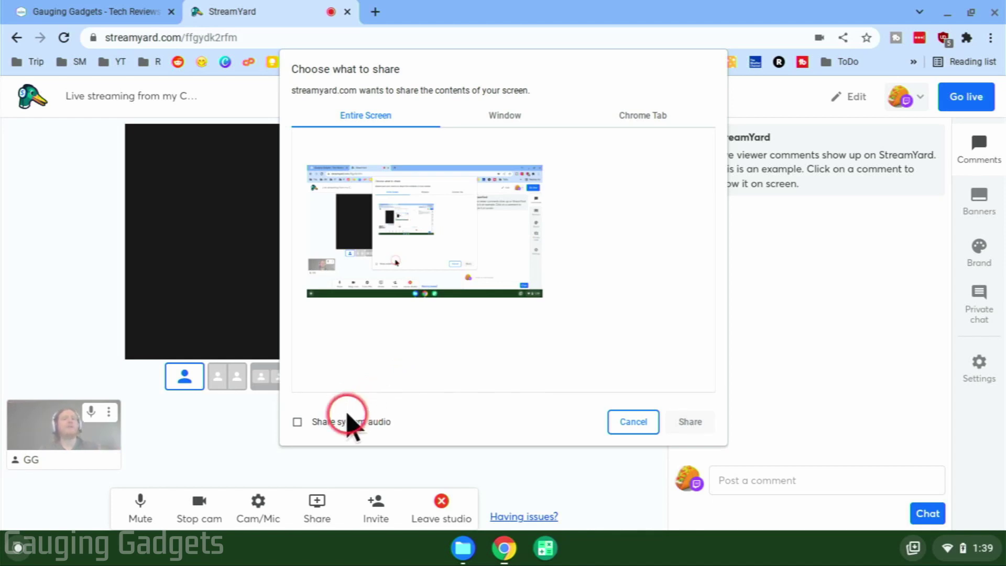
pyautogui.click(384, 298)
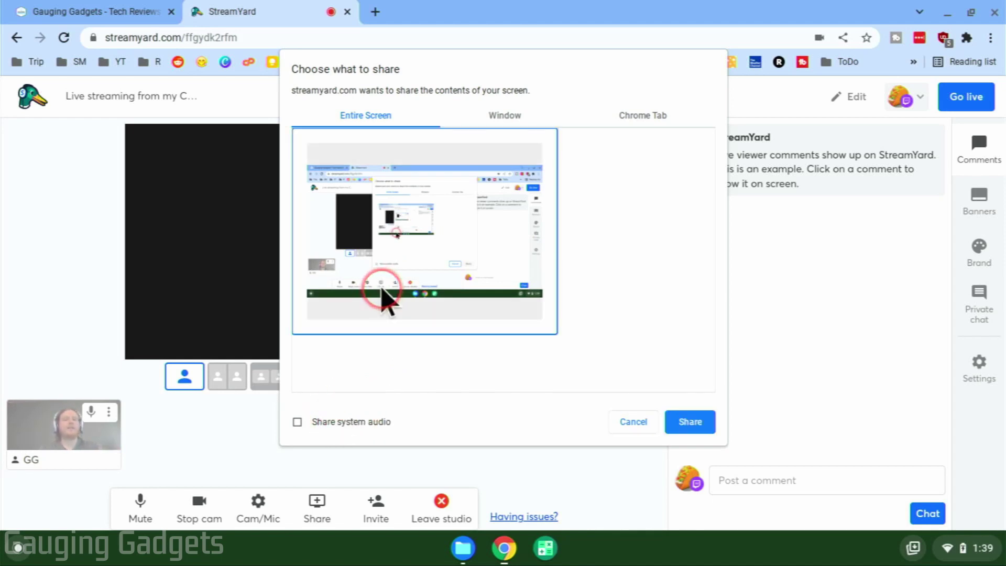
pyautogui.click(297, 422)
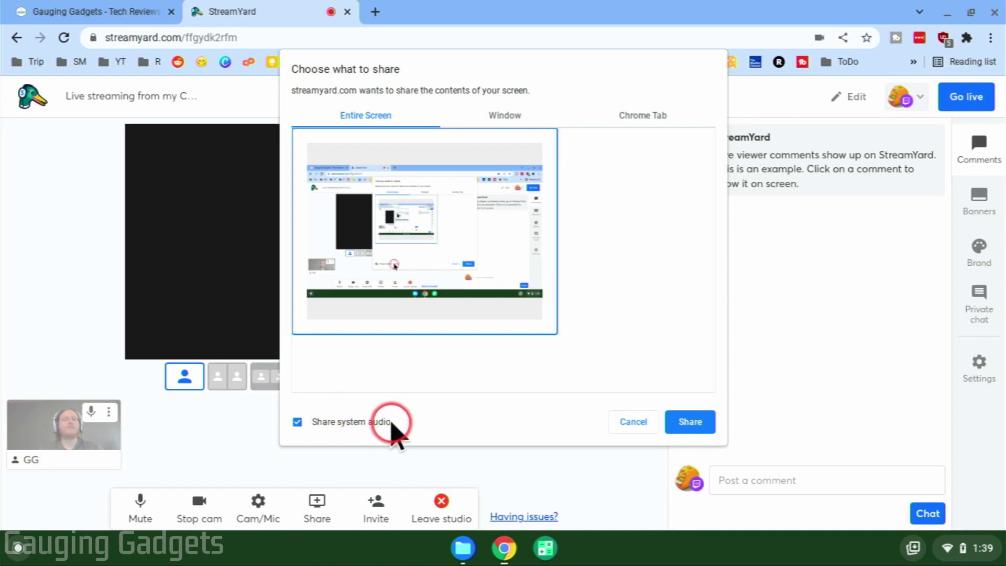
pyautogui.click(297, 422)
# - Share the Chrome tab 'Gauging Gadgets' with Share tab audio unticked
pyautogui.click(509, 104)
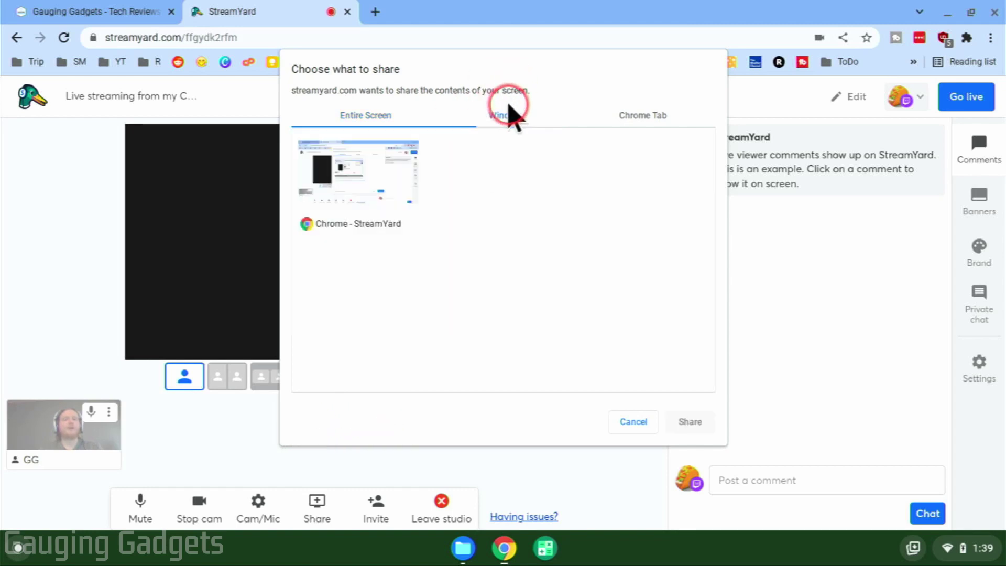
pyautogui.click(661, 120)
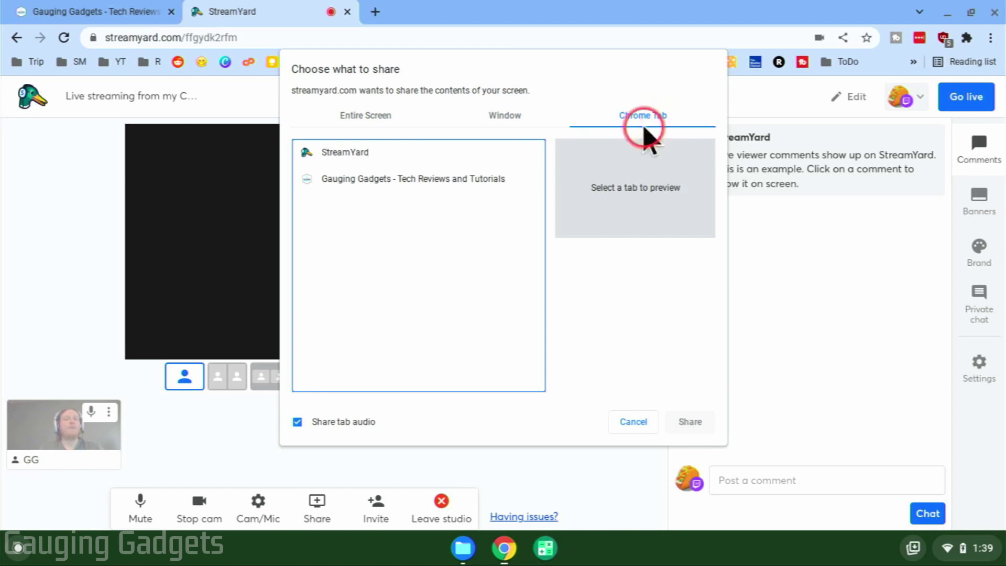
pyautogui.click(405, 187)
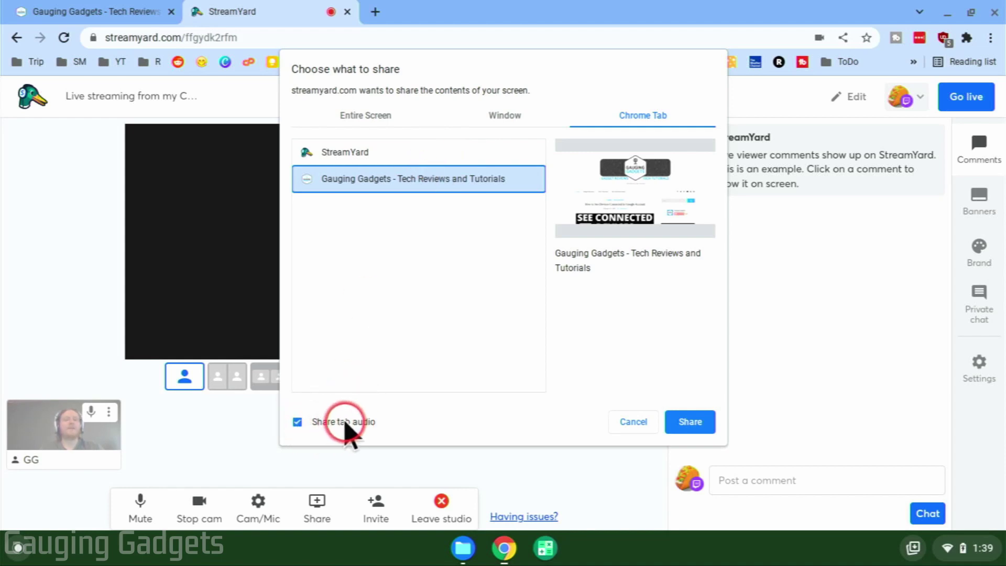
pyautogui.click(362, 425)
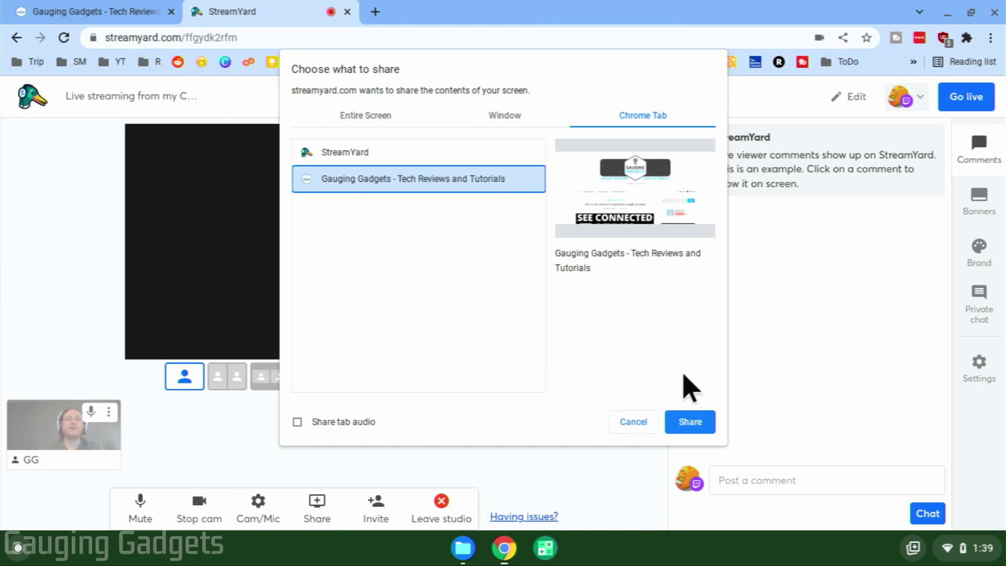
pyautogui.click(685, 421)
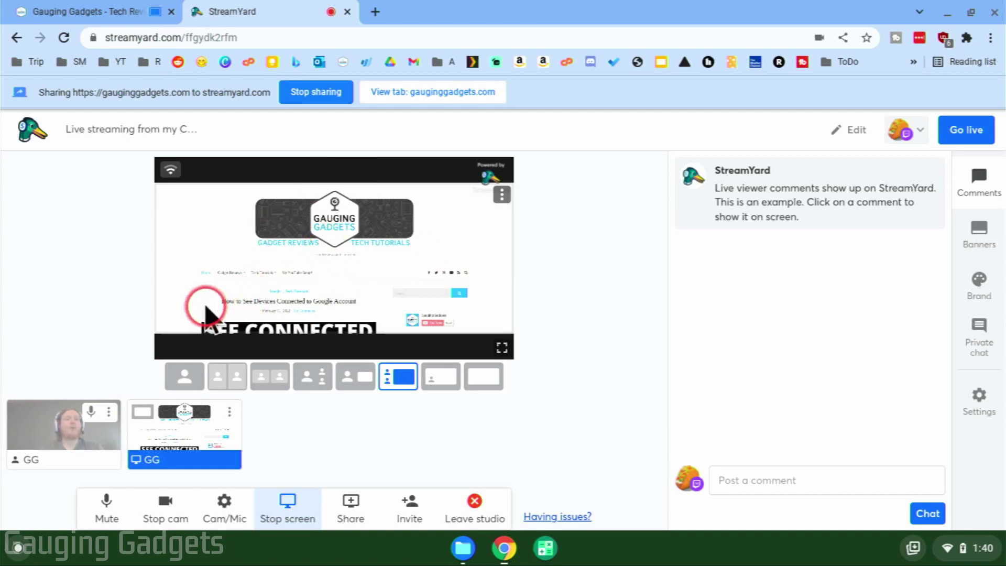
pyautogui.moveTo(77, 435)
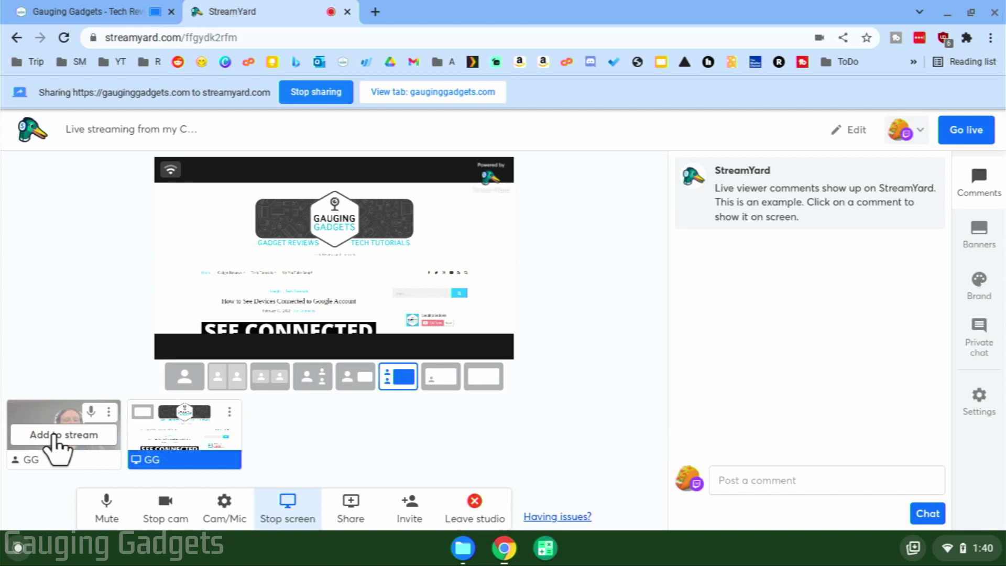
# - Add the webcam to stage, settle on the Picture-in-picture layout, and show the Banners list
pyautogui.click(55, 435)
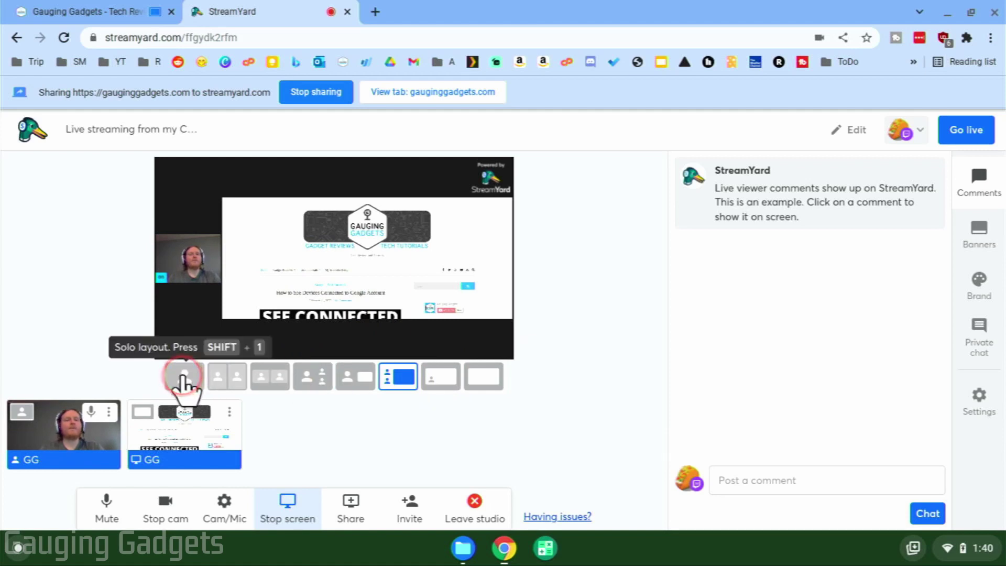
pyautogui.click(183, 375)
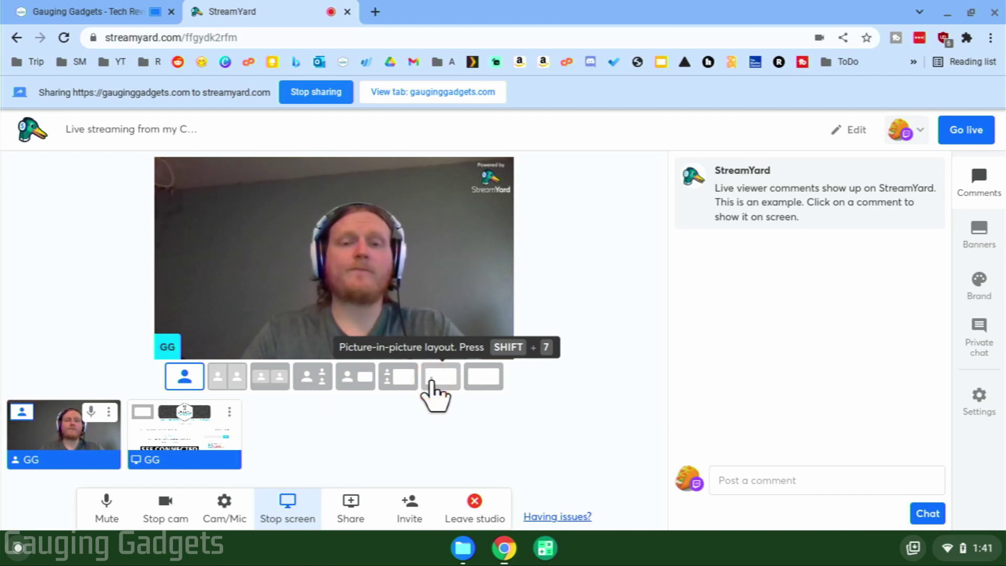
pyautogui.click(431, 383)
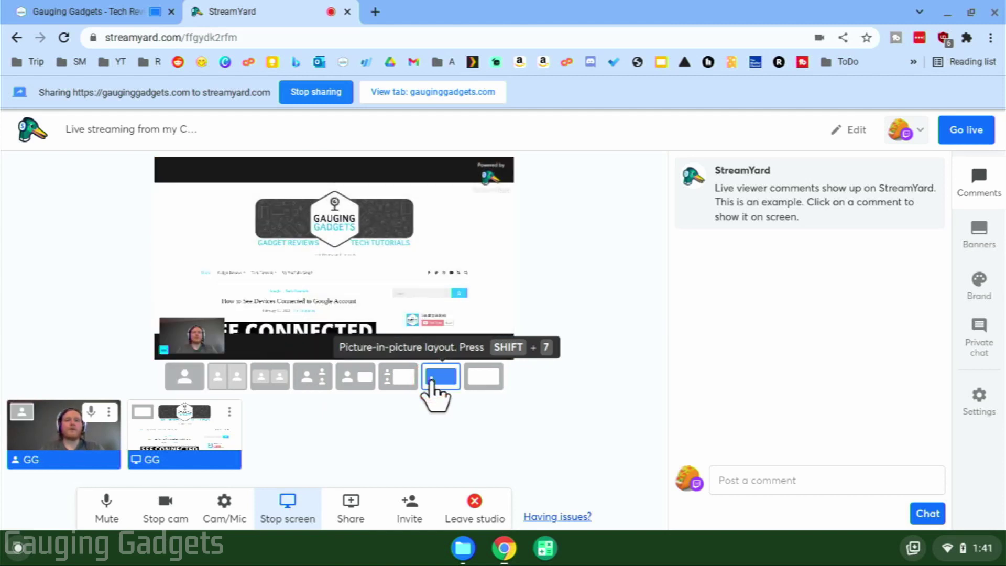
pyautogui.click(477, 382)
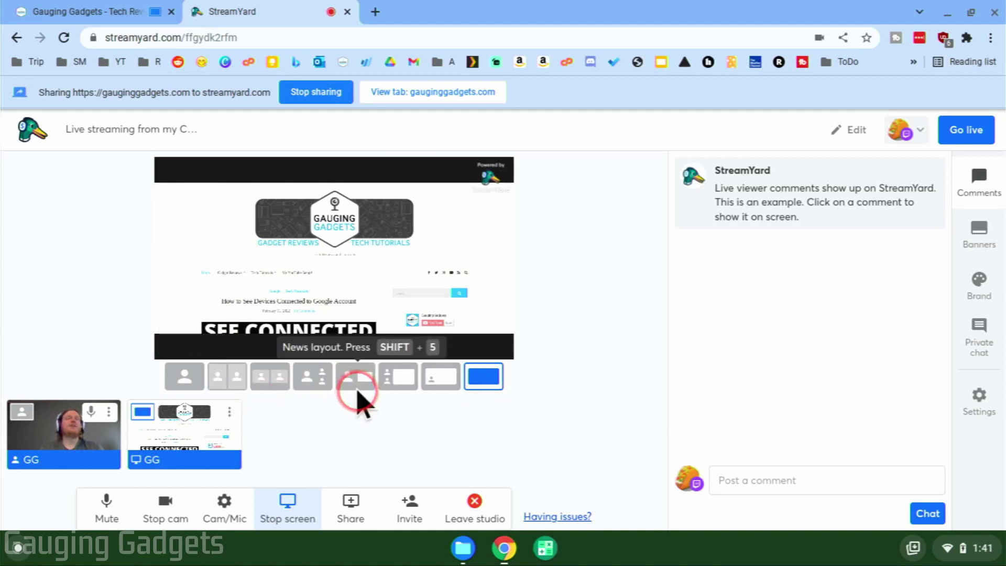
pyautogui.click(440, 378)
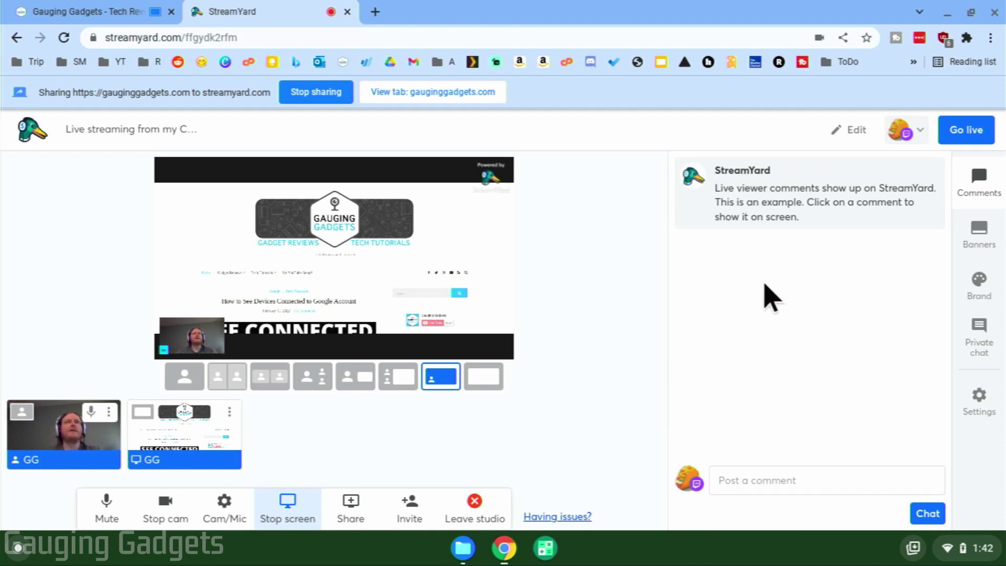
pyautogui.click(980, 236)
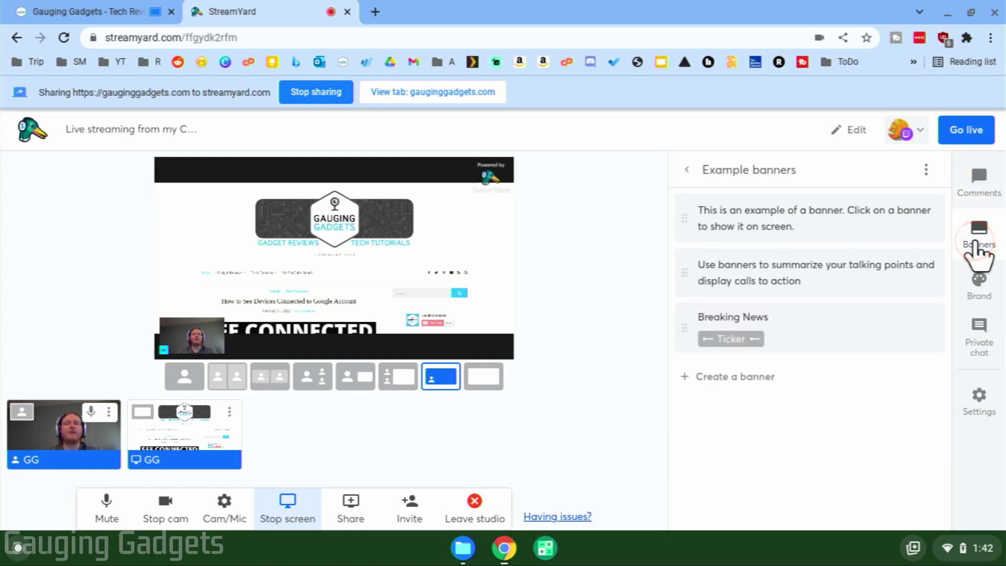
# - Show the first example banner on stream, then hide it again
pyautogui.click(759, 361)
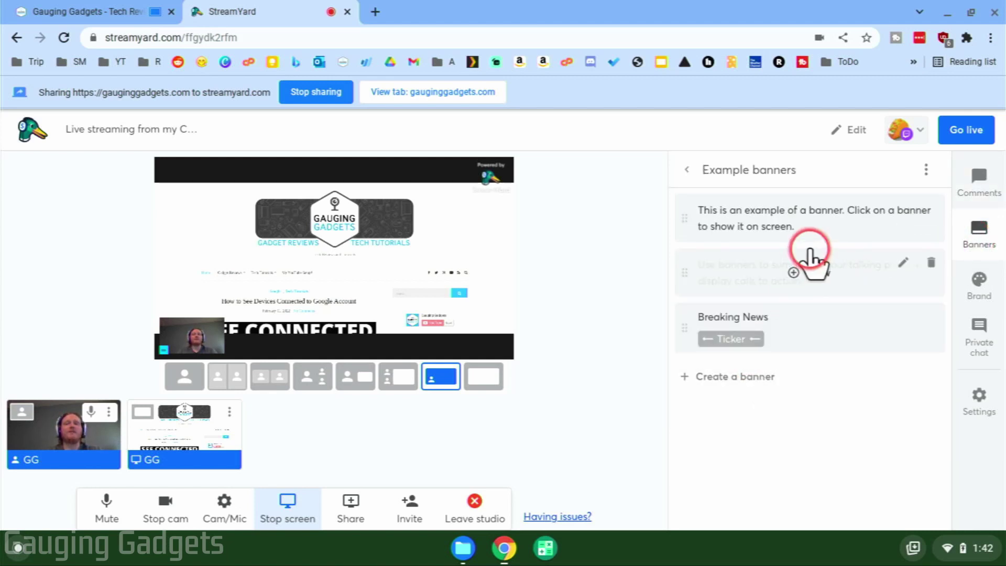
pyautogui.moveTo(817, 231)
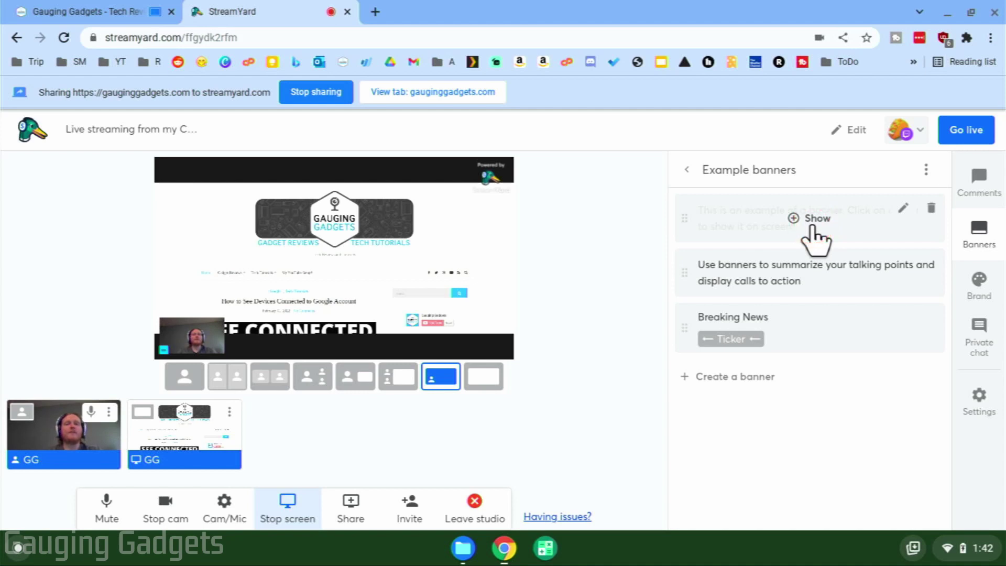
pyautogui.click(812, 228)
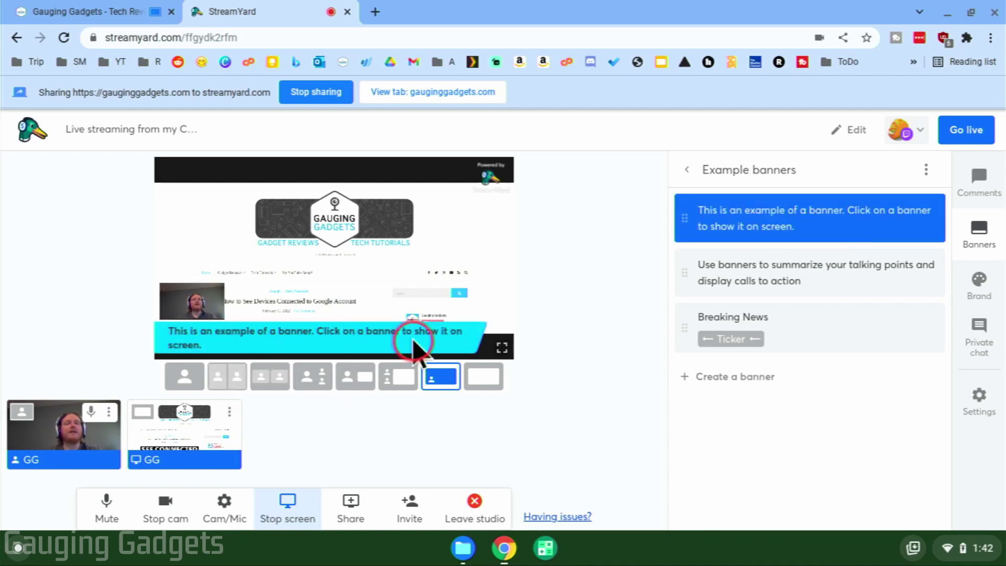
pyautogui.moveTo(706, 287)
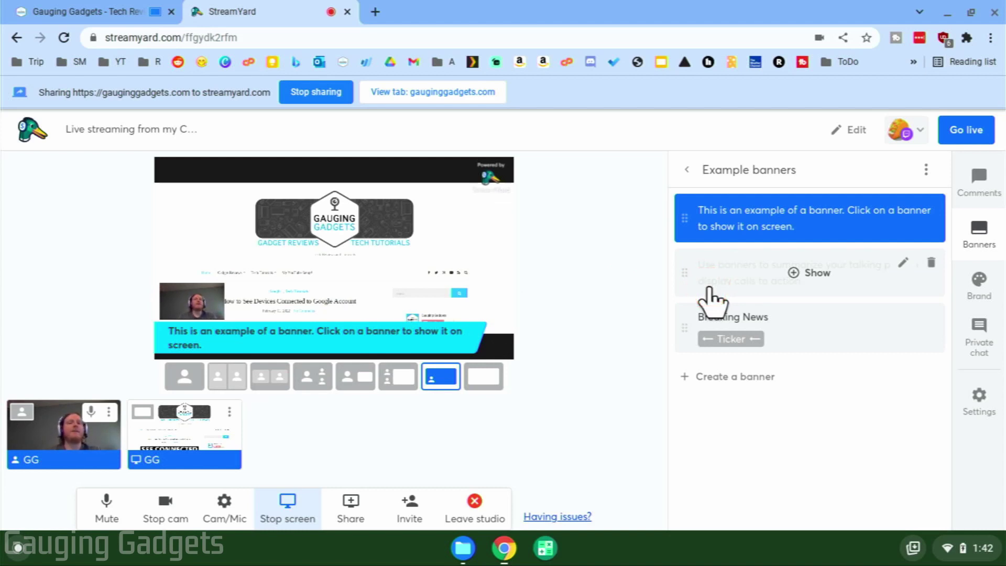
pyautogui.click(807, 220)
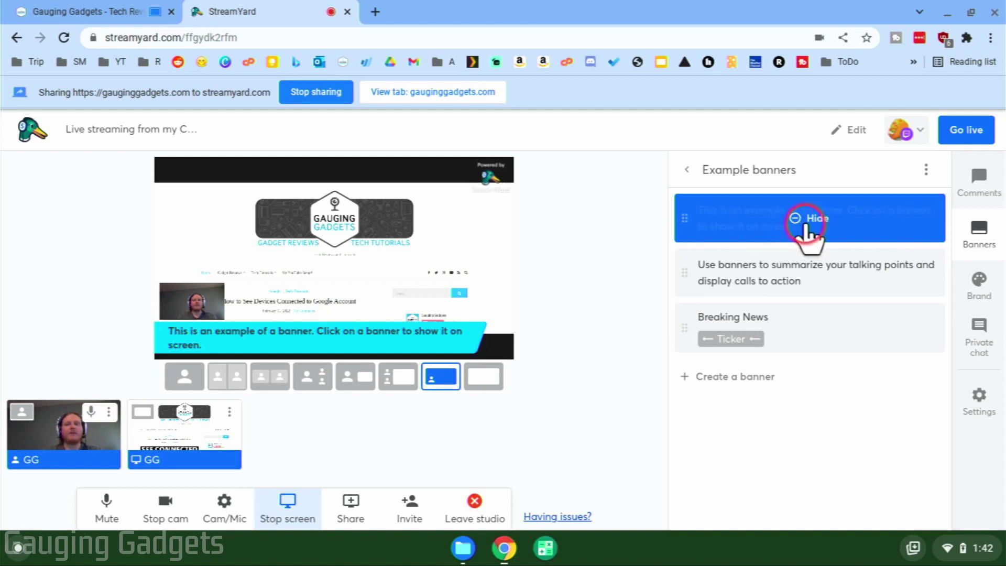
pyautogui.click(811, 220)
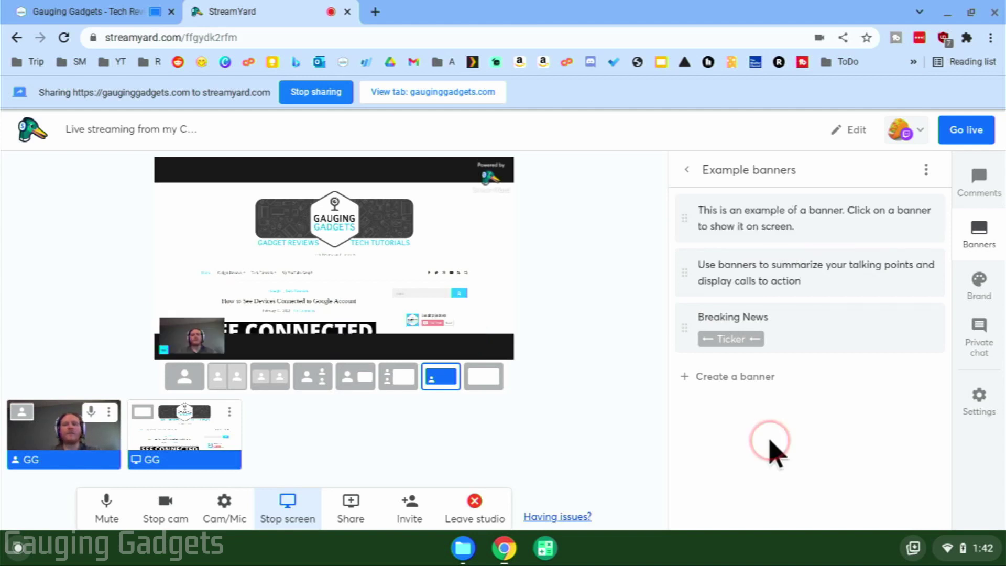
# - Create a 'Breaking News' scrolling ticker banner, save it, and keep it hidden
pyautogui.click(729, 383)
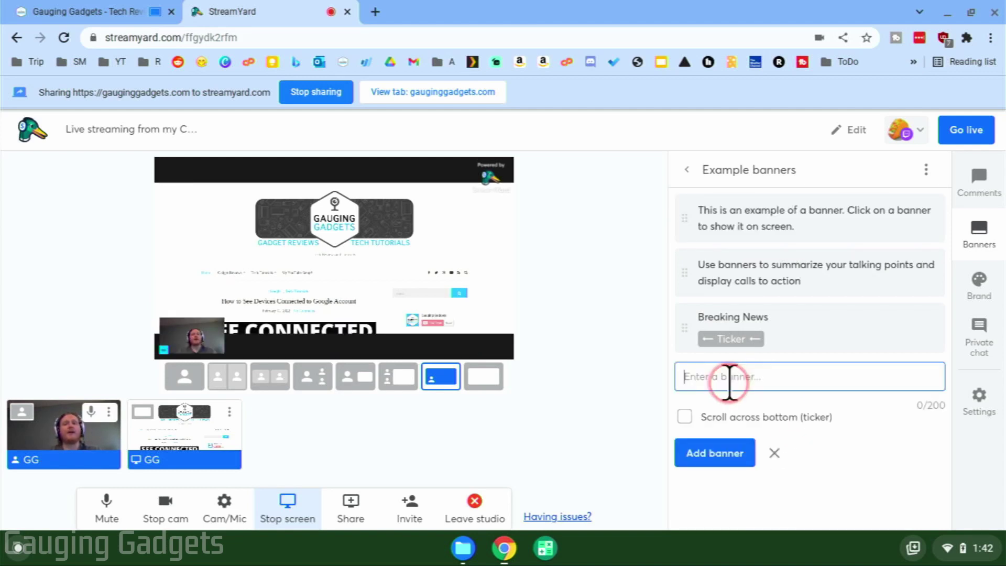
pyautogui.write('Breaking News')
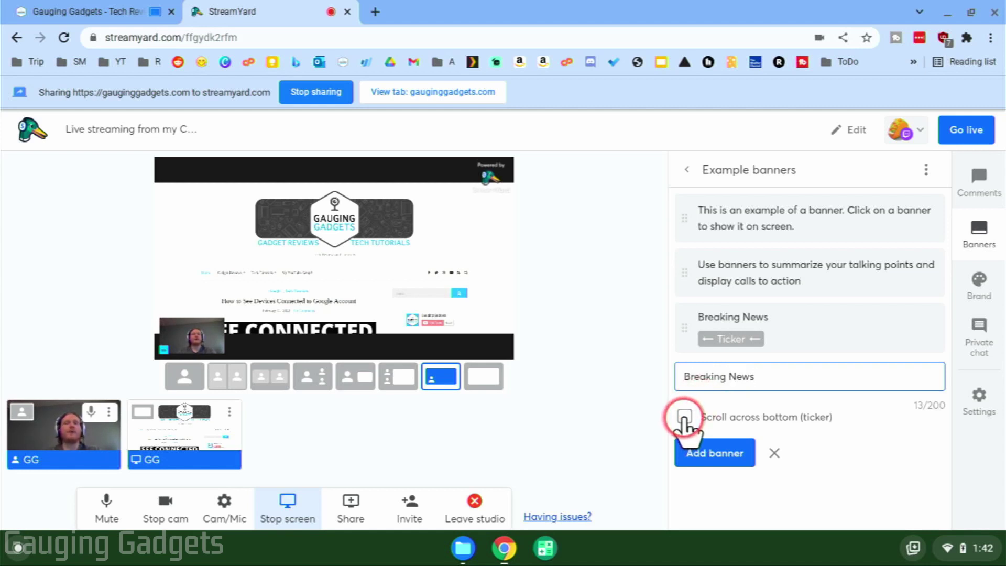
pyautogui.click(684, 418)
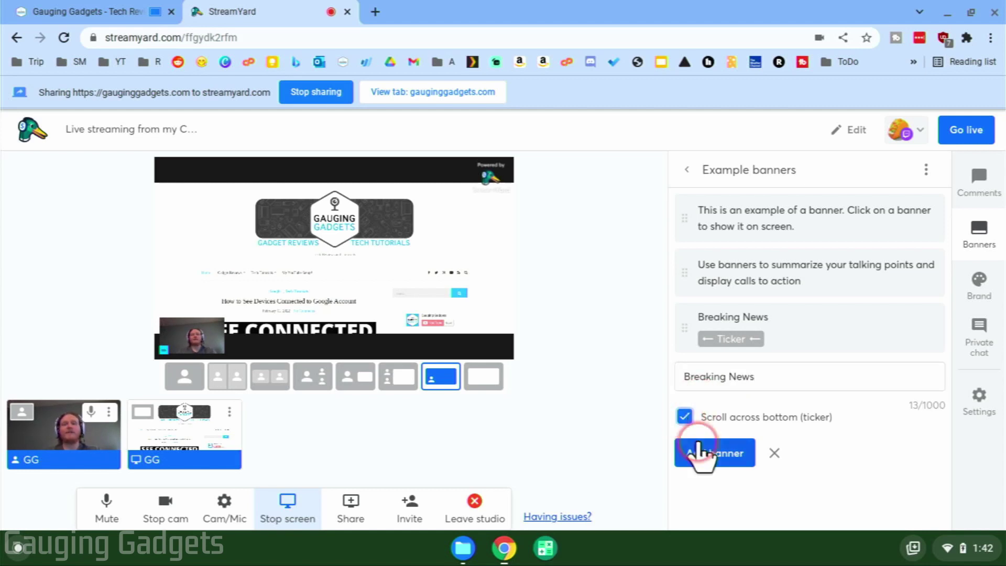
pyautogui.click(702, 454)
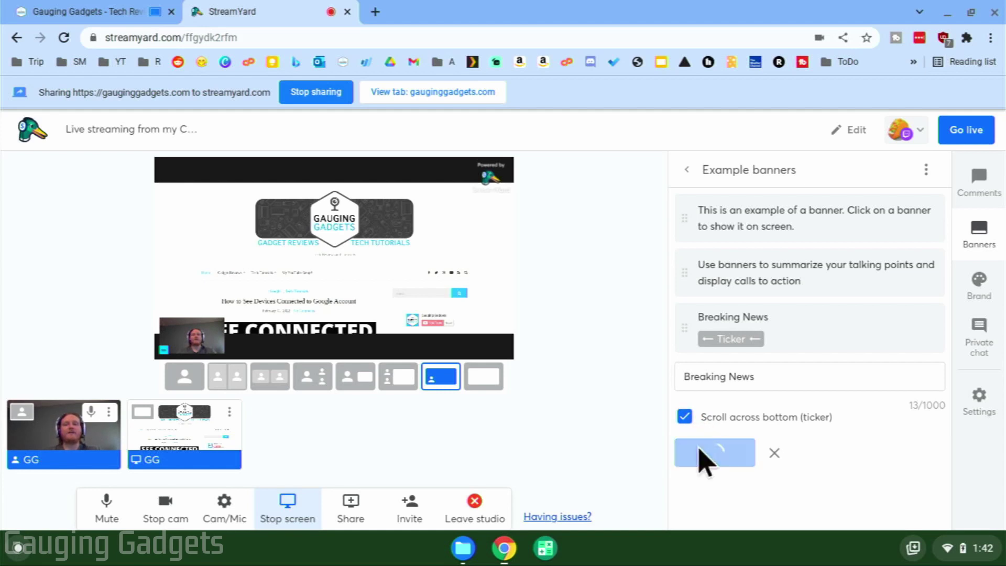
pyautogui.click(797, 378)
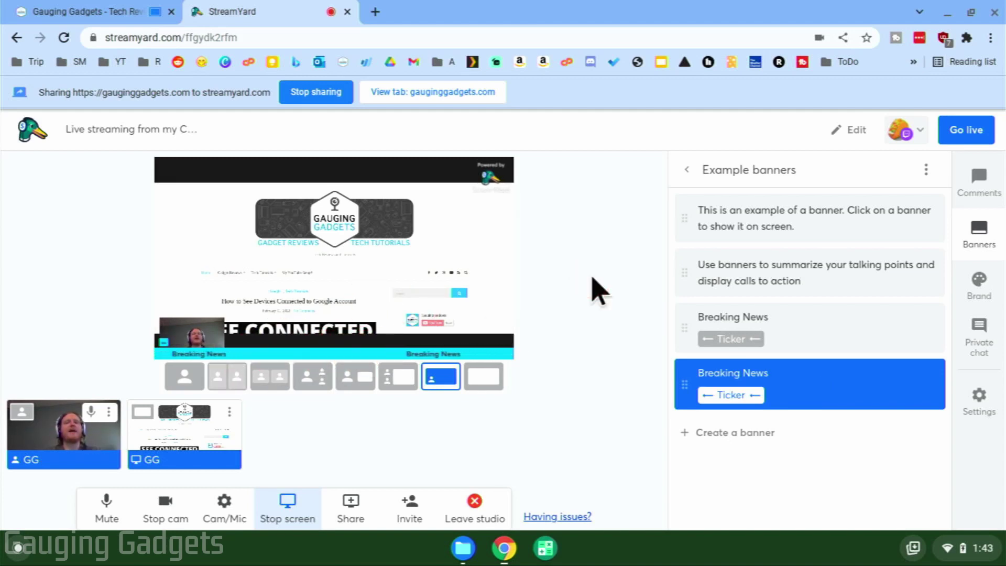
pyautogui.click(811, 382)
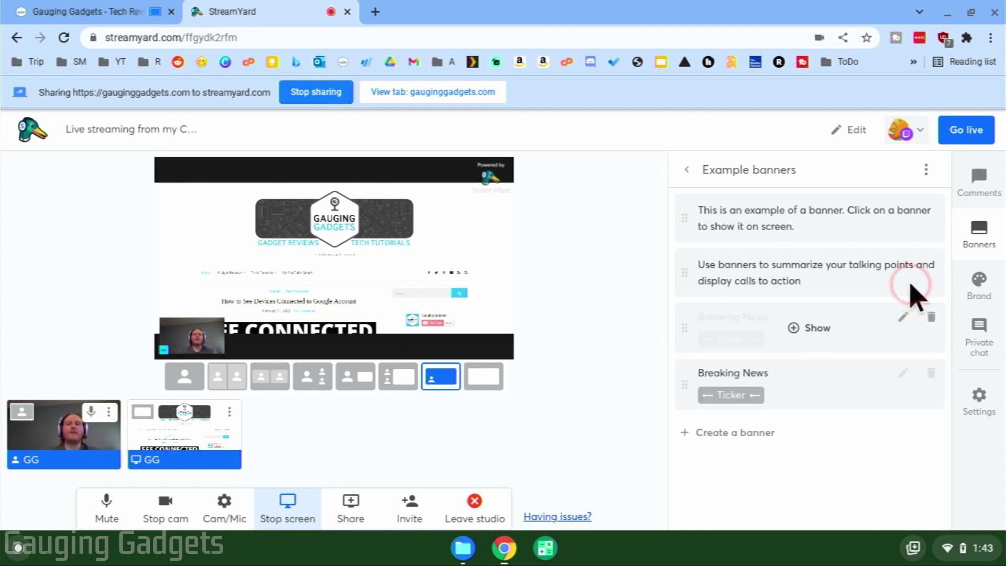
# - Apply the Classic theme in the Brand settings
pyautogui.click(977, 287)
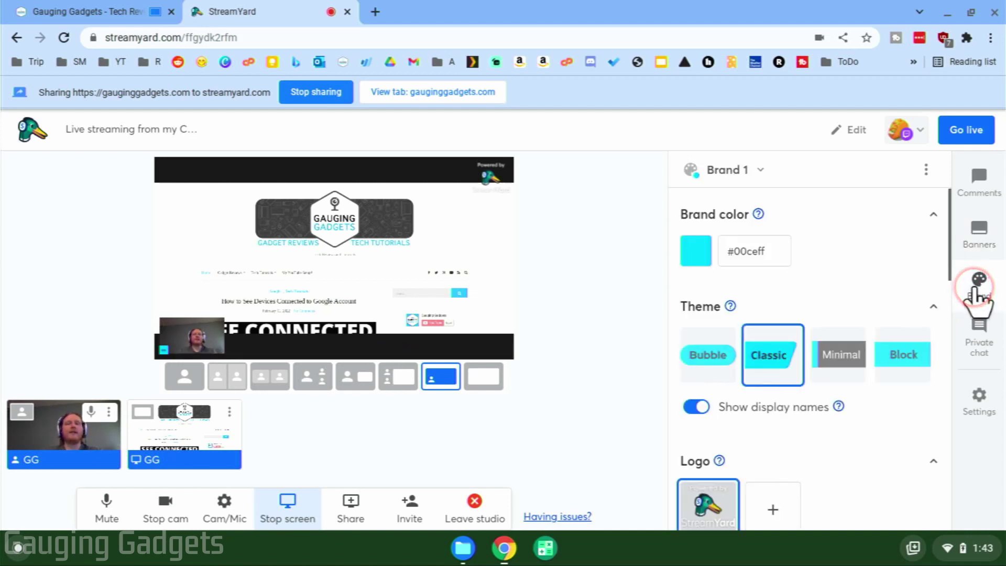
pyautogui.click(751, 352)
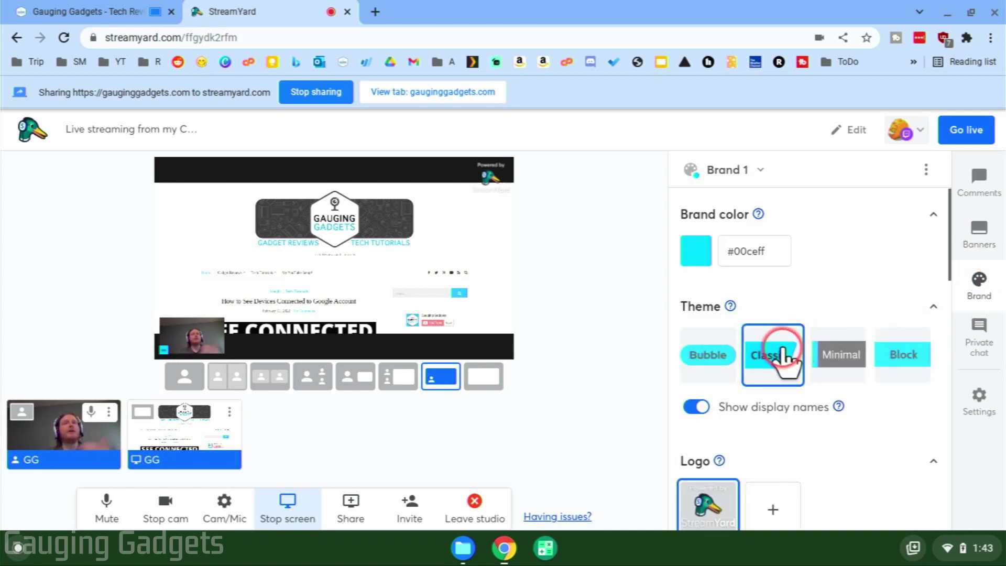
pyautogui.scroll(-1, 785, 359)
pyautogui.click(485, 180)
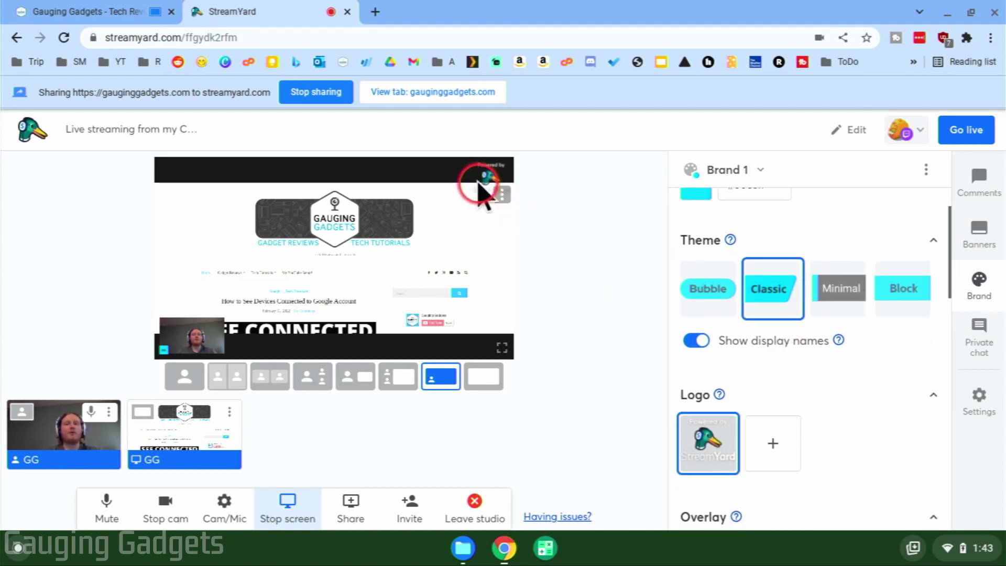
pyautogui.click(715, 419)
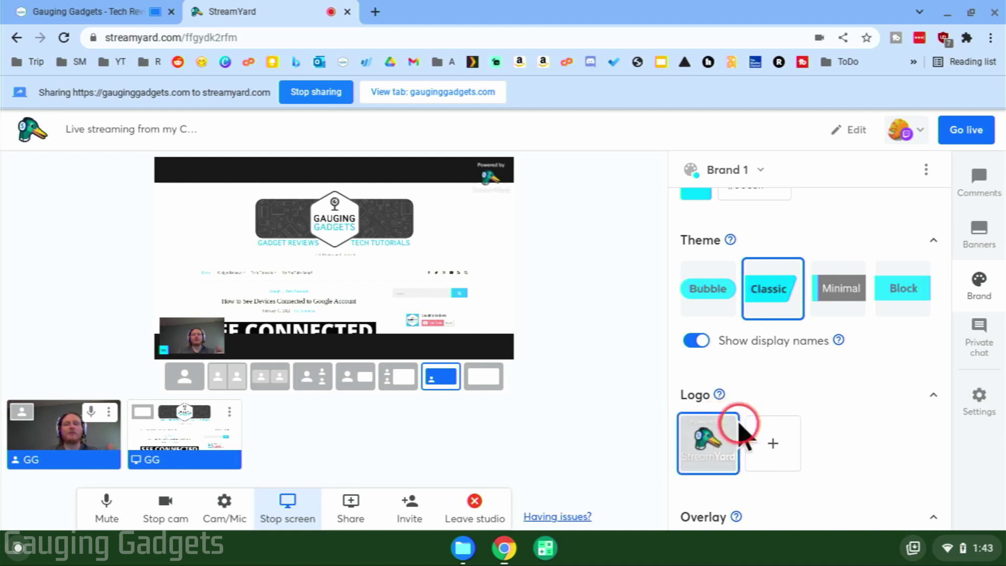
pyautogui.click(772, 444)
# - Review the logo, overlay, clip, background and music sections, then go live
pyautogui.scroll(-3, 843, 398)
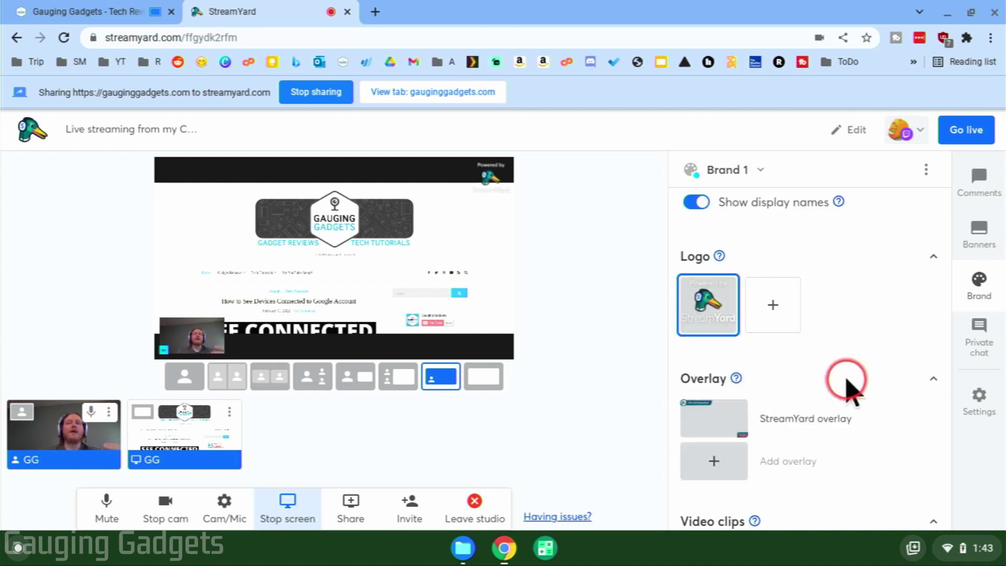
pyautogui.scroll(-2, 780, 420)
pyautogui.scroll(-2, 779, 422)
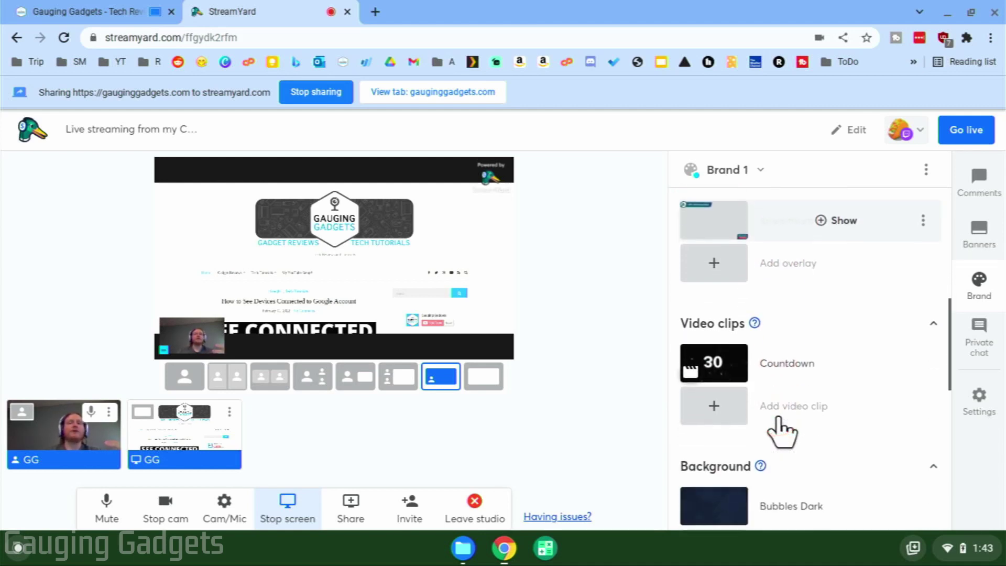
pyautogui.scroll(-3, 817, 367)
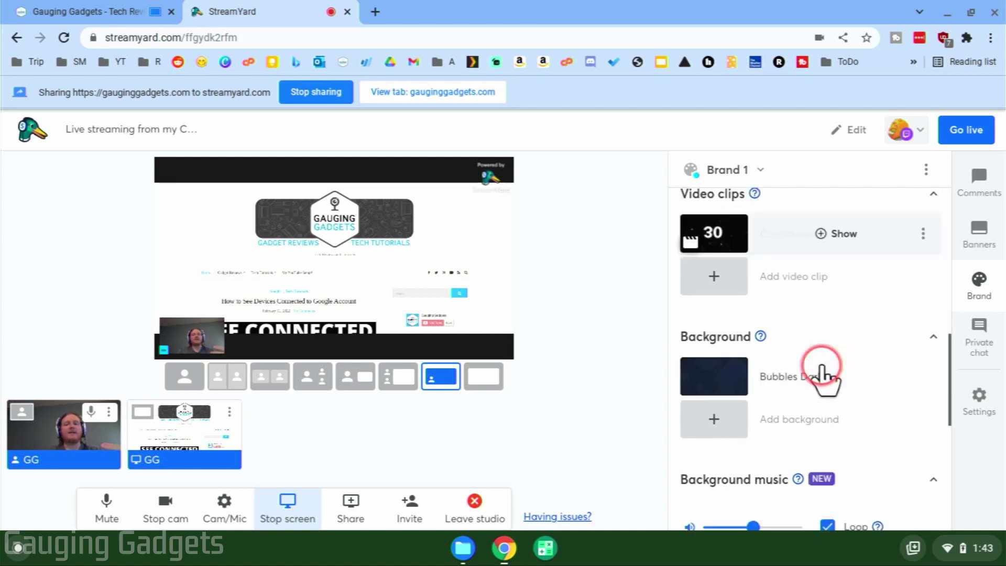
pyautogui.scroll(-3, 793, 309)
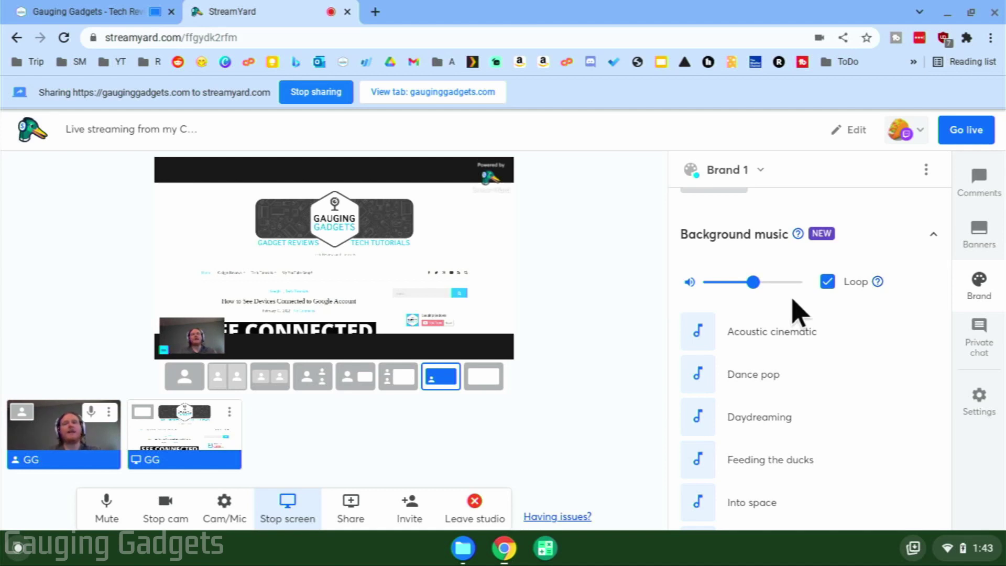
pyautogui.scroll(10, 807, 278)
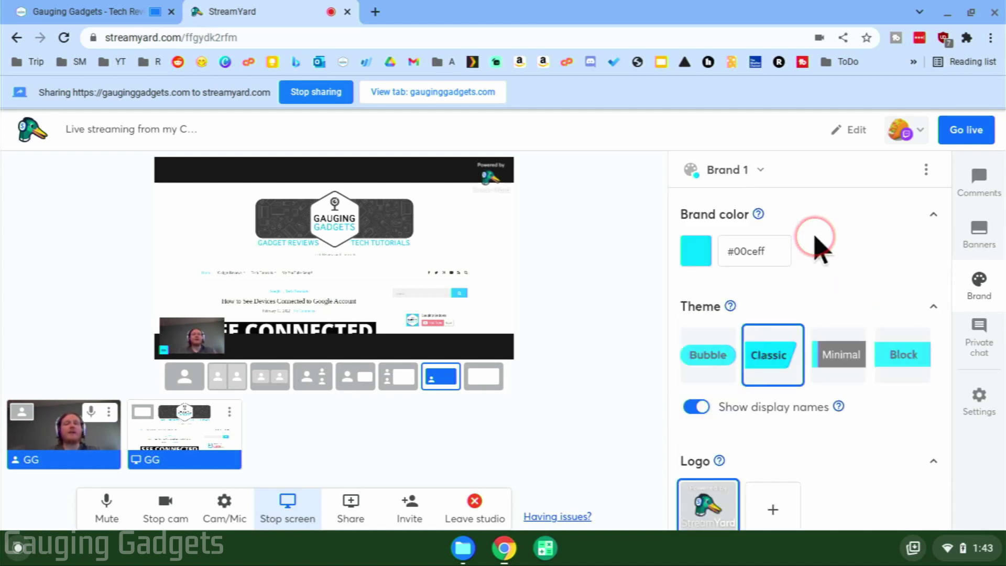
pyautogui.click(942, 138)
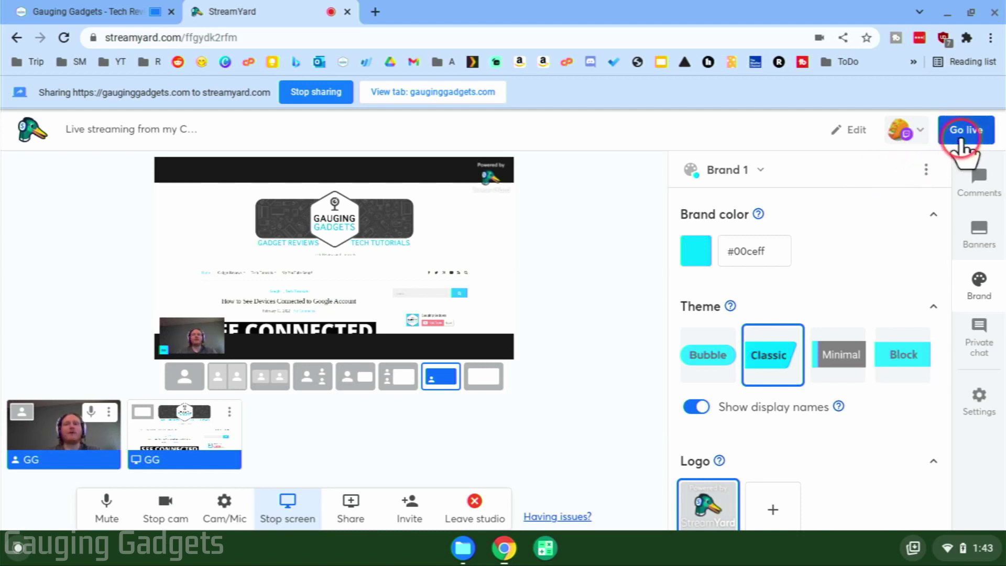
# - Confirm going live to Twitch and post 'test' in the Twitch Stream Chat
pyautogui.click(969, 269)
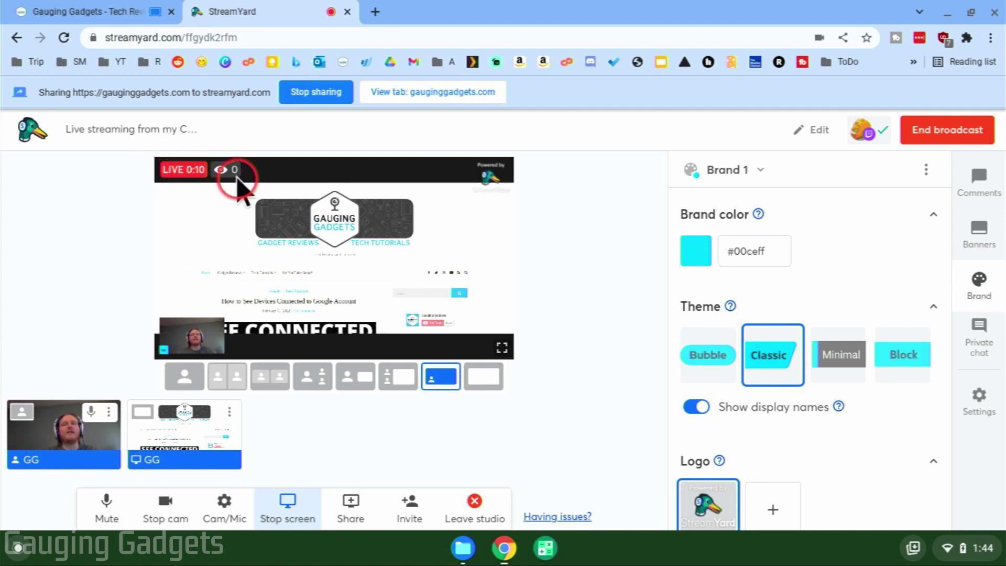
pyautogui.moveTo(222, 180)
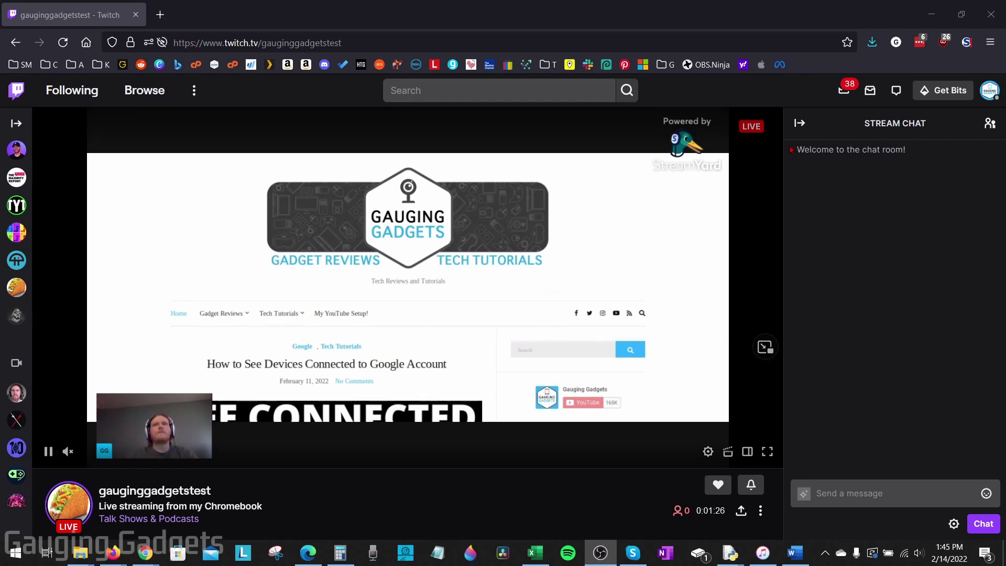
pyautogui.write('test')
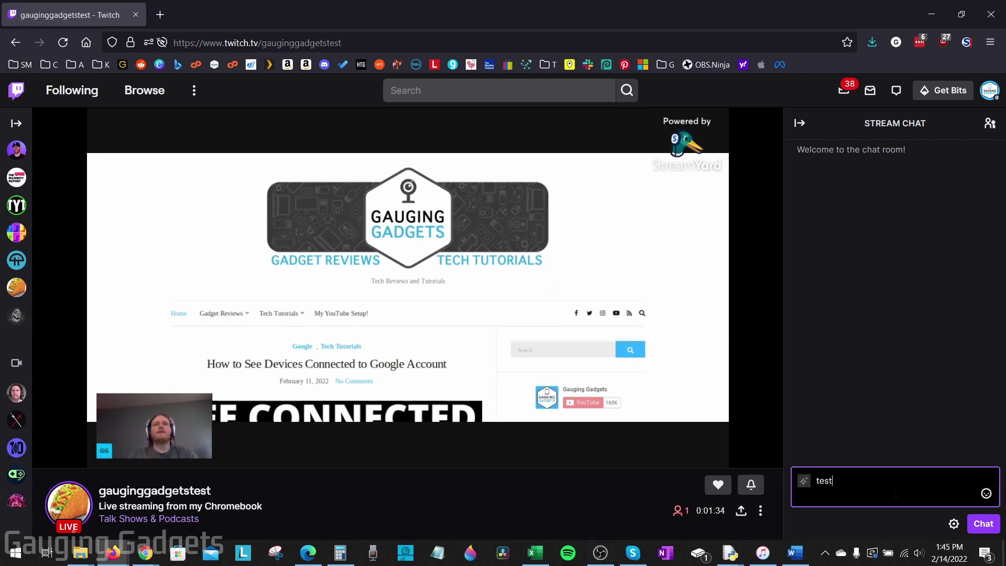
pyautogui.press('Return')
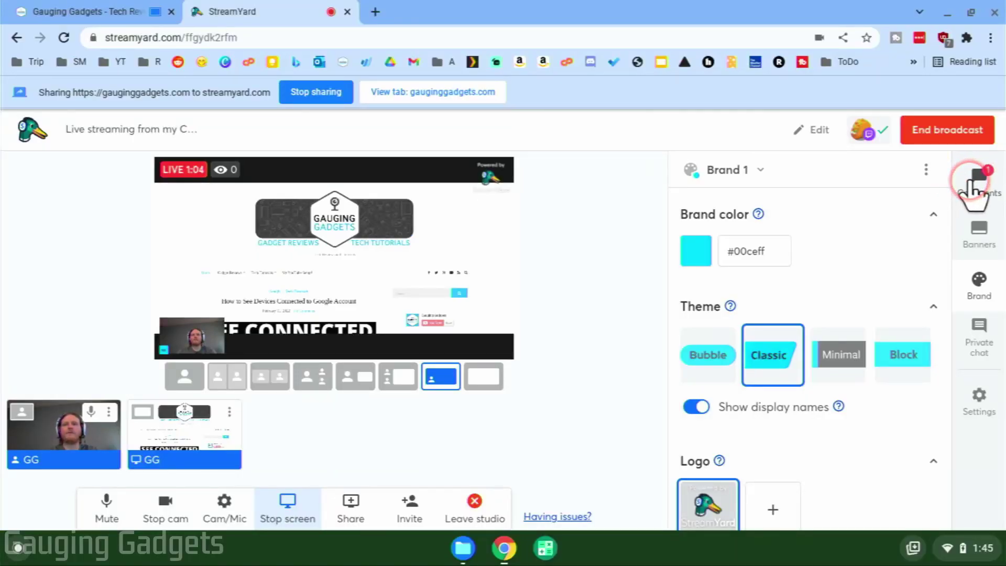
# - Feature the 'test' viewer comment on the stream from the Comments list, then hide it
pyautogui.click(972, 184)
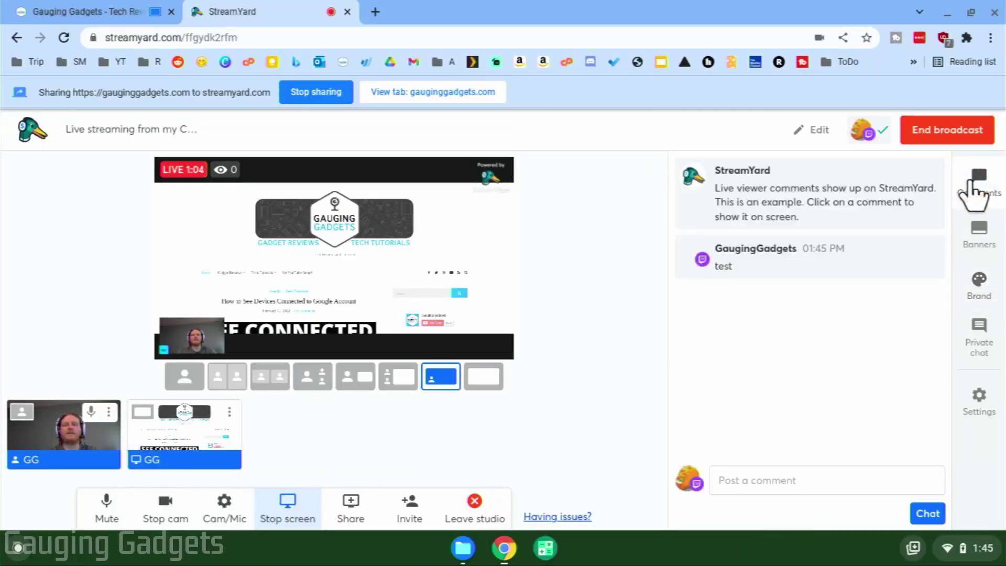
pyautogui.moveTo(791, 265)
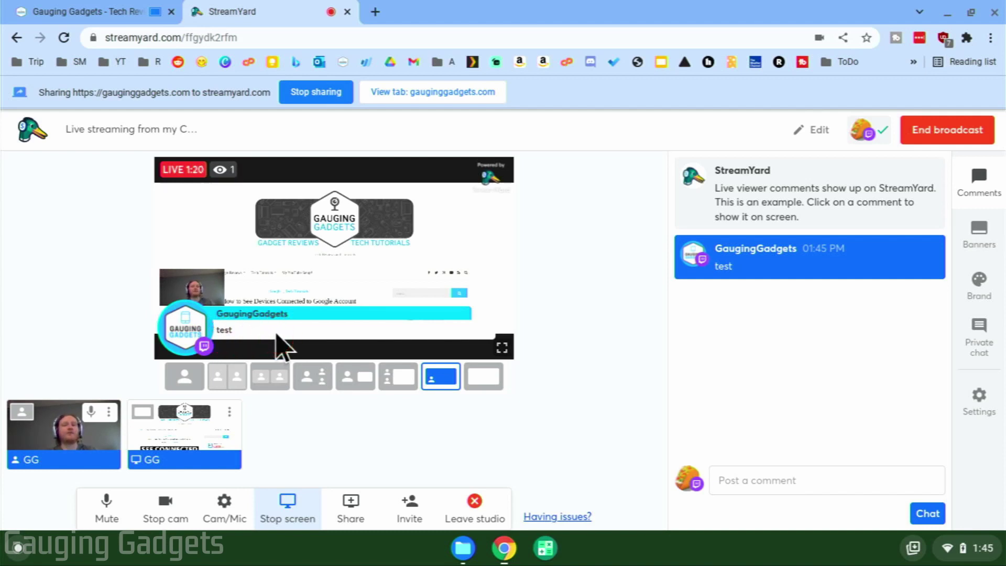
pyautogui.click(802, 257)
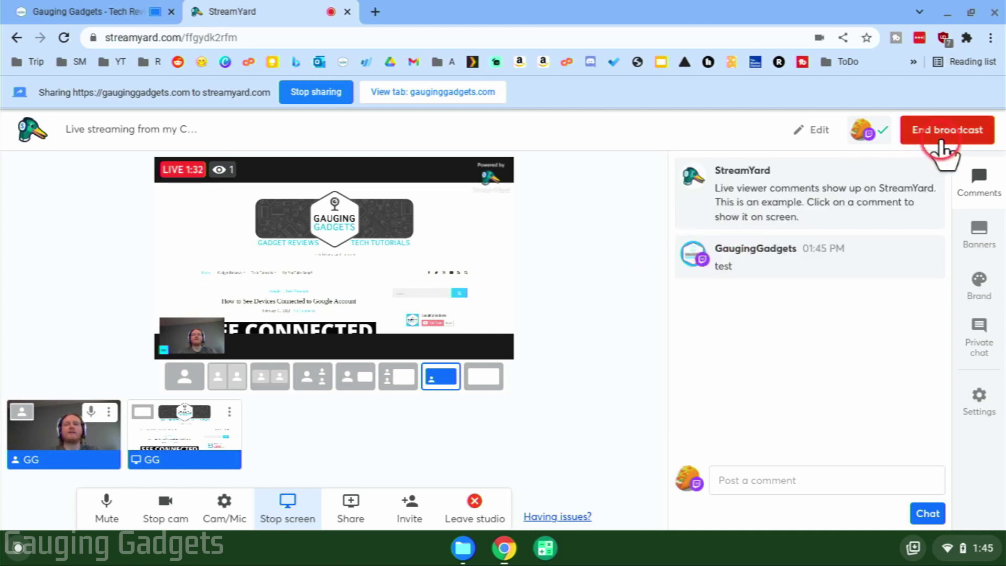
# - Confirm ending the broadcast at 1:39 and close the 'The broadcast has ended' dialog
pyautogui.click(953, 136)
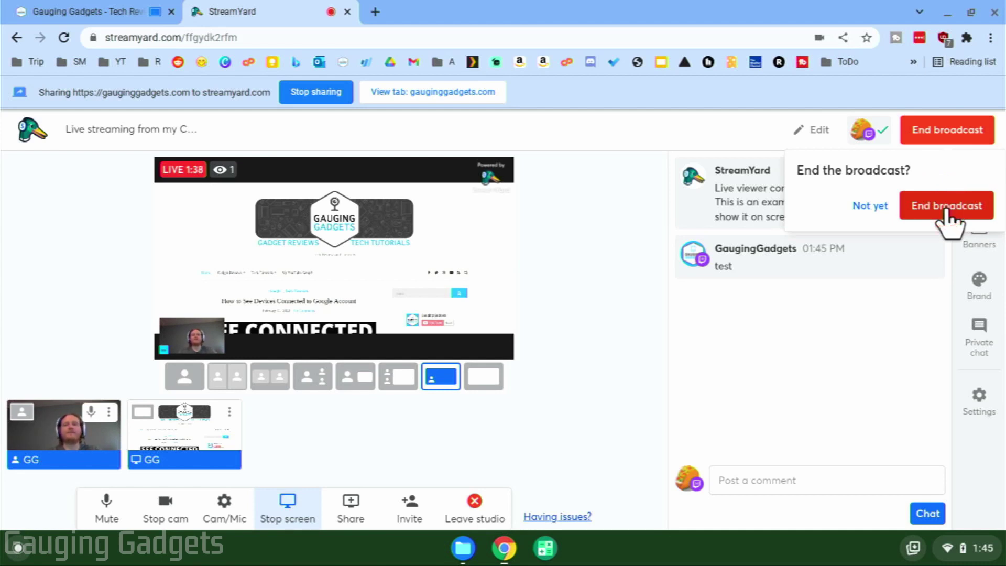
pyautogui.click(948, 212)
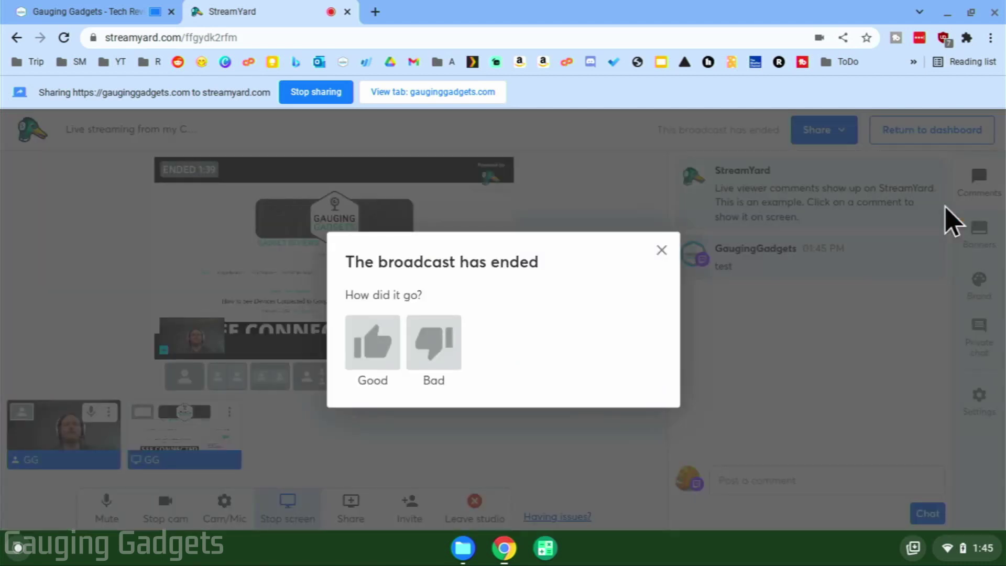
pyautogui.click(951, 220)
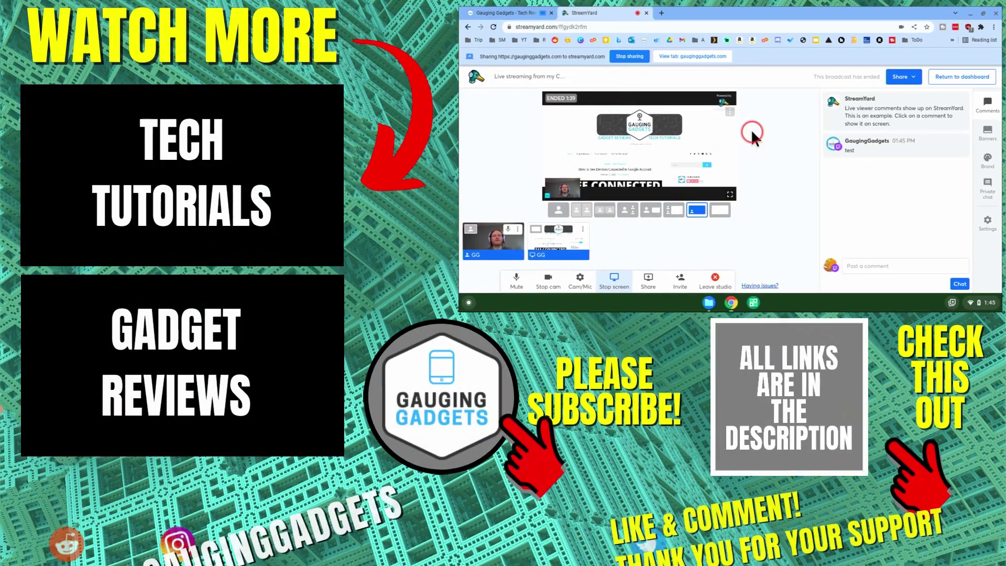